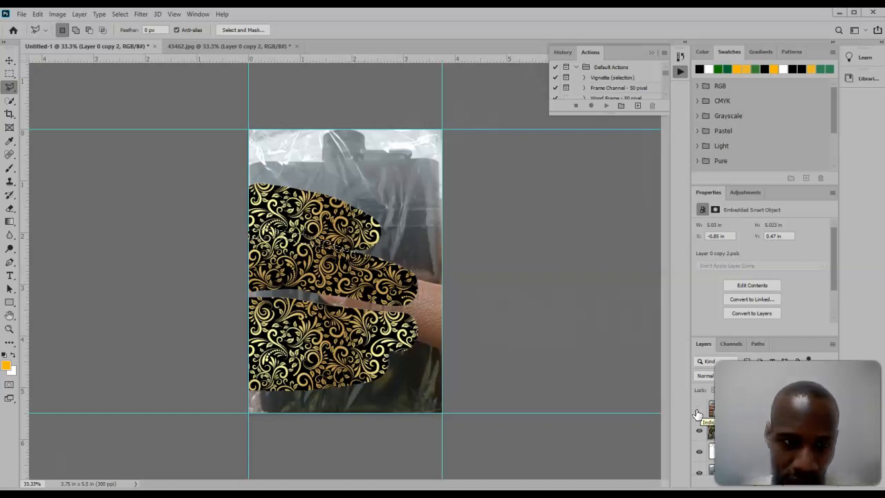
# - Show the hand photo layer 20230821_190931 above the patterned layer
pyautogui.click(698, 409)
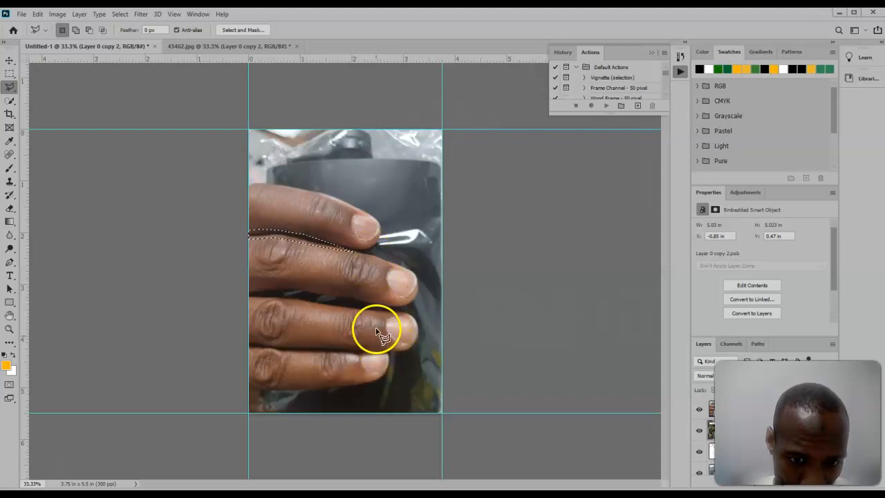
pyautogui.press('shift')
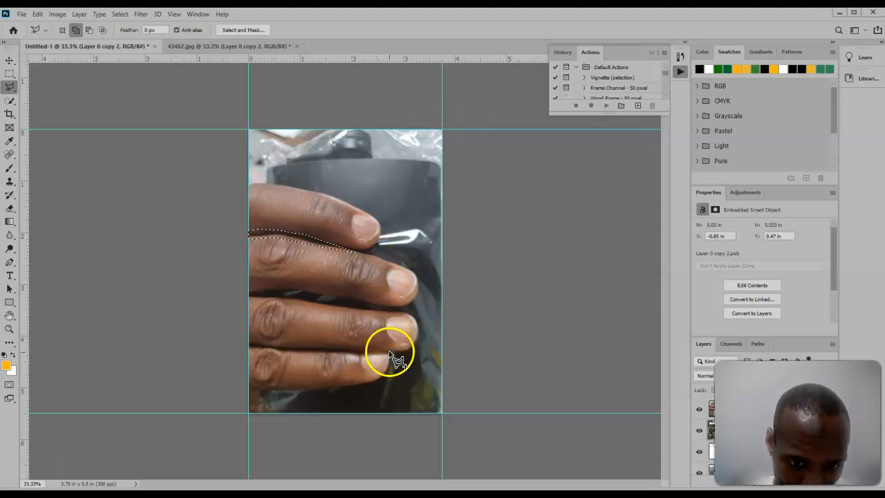
pyautogui.click(409, 354)
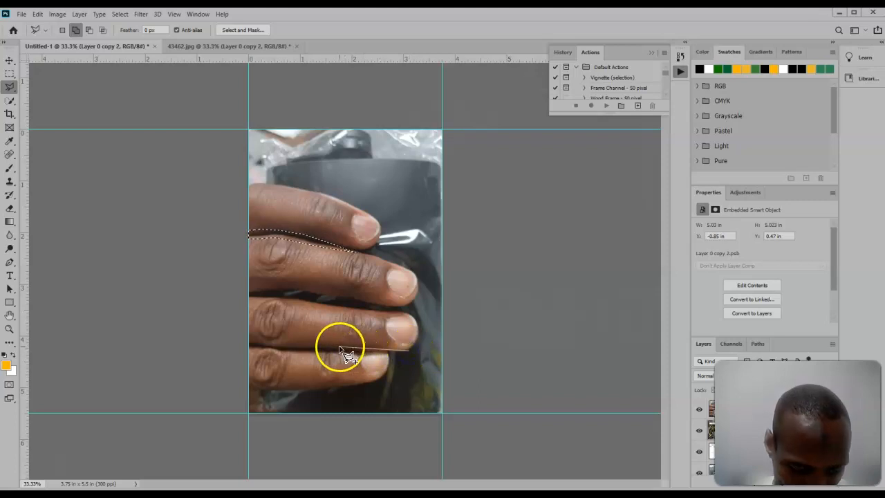
pyautogui.press('Escape')
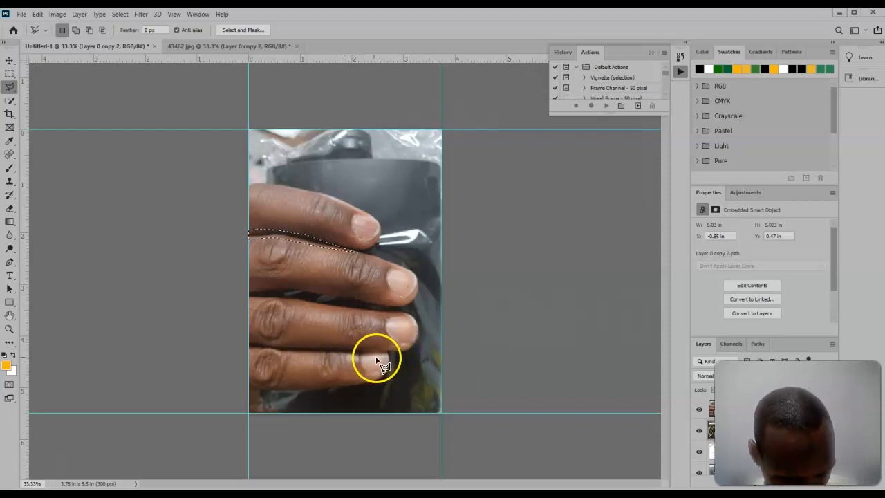
pyautogui.keyDown('alt'); pyautogui.click(411, 351); pyautogui.keyUp('alt')
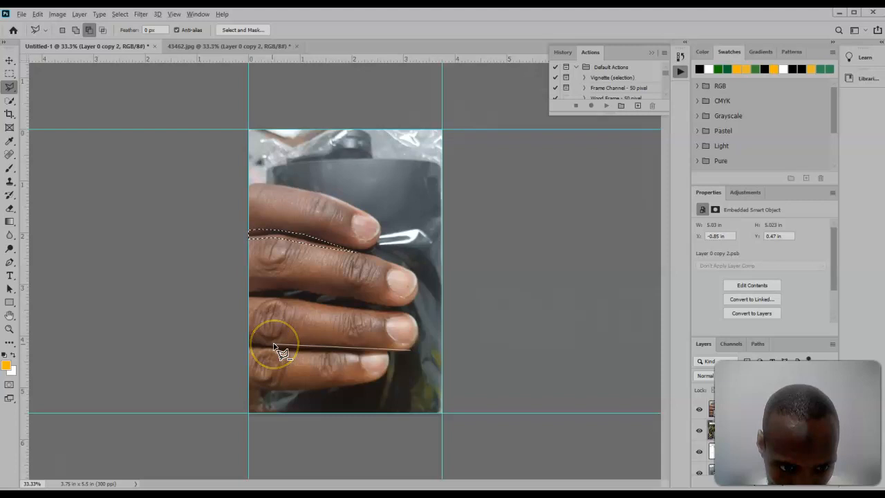
pyautogui.click(271, 344)
pyautogui.click(250, 342)
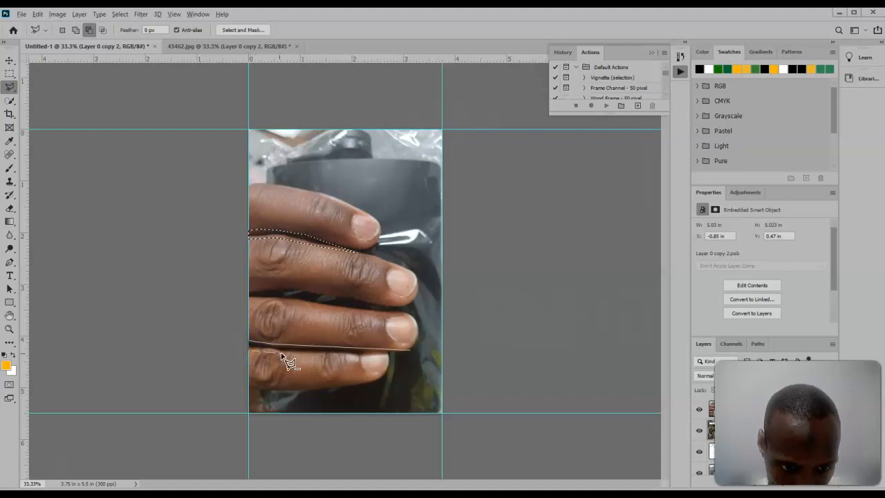
pyautogui.click(349, 358)
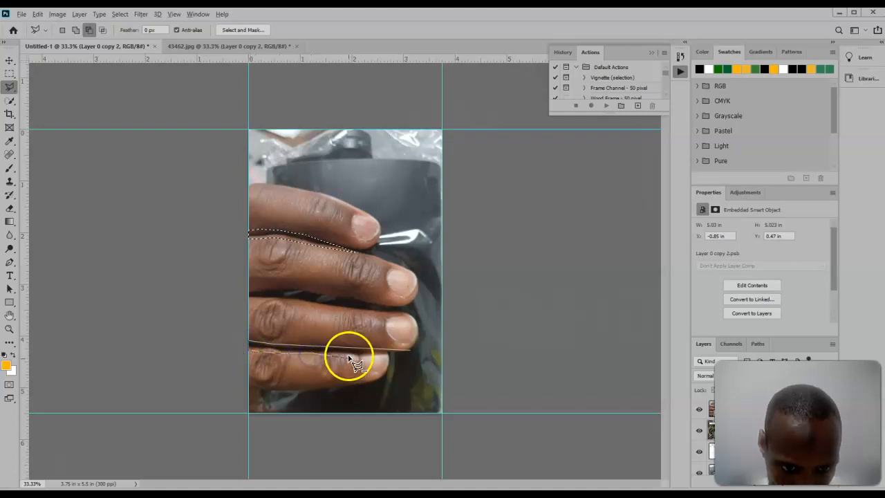
pyautogui.click(348, 354)
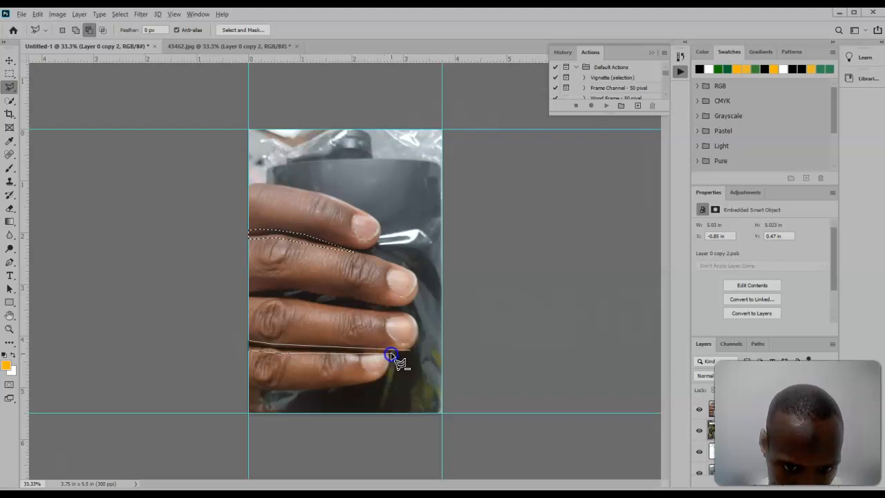
pyautogui.click(404, 352)
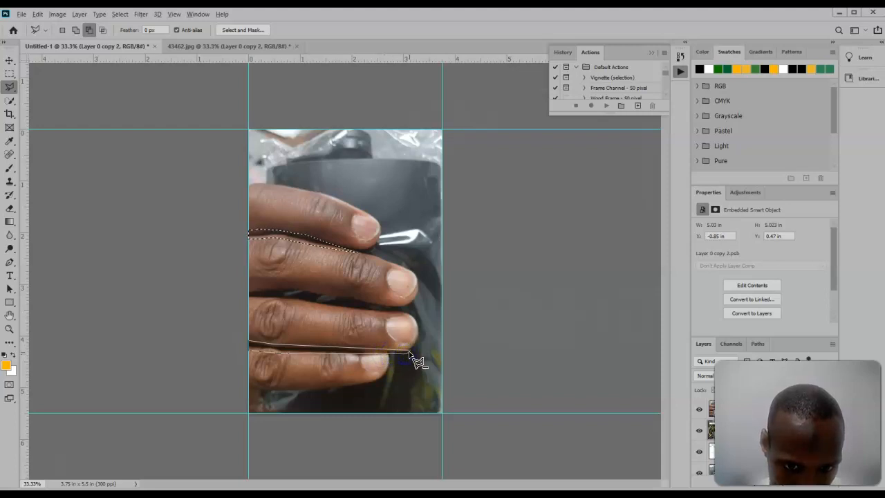
pyautogui.press('Escape')
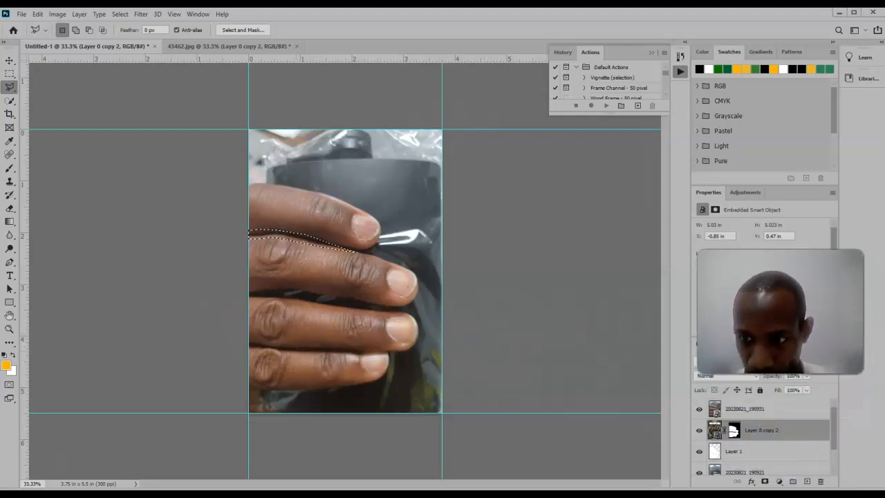
pyautogui.hotkey('ctrl', 'd')
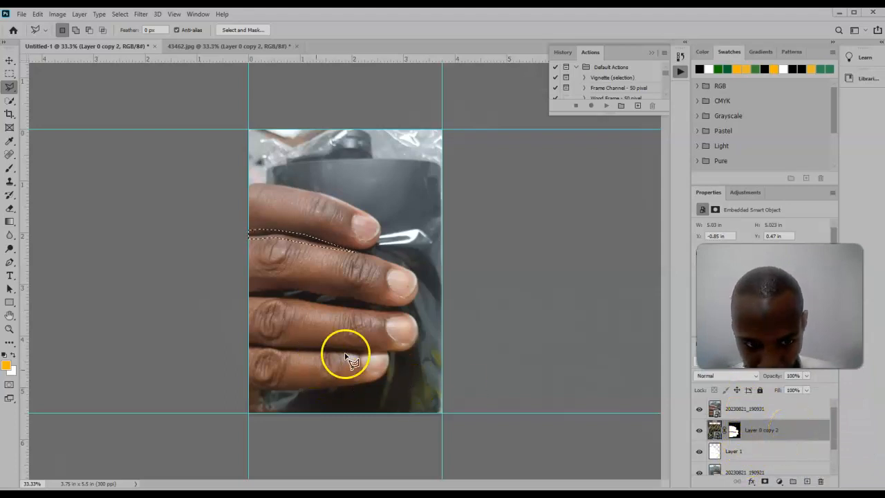
# - Try to subtract the dark gap between the two lowest fingers from the current selection with the Polygonal Lasso
pyautogui.click(411, 350)
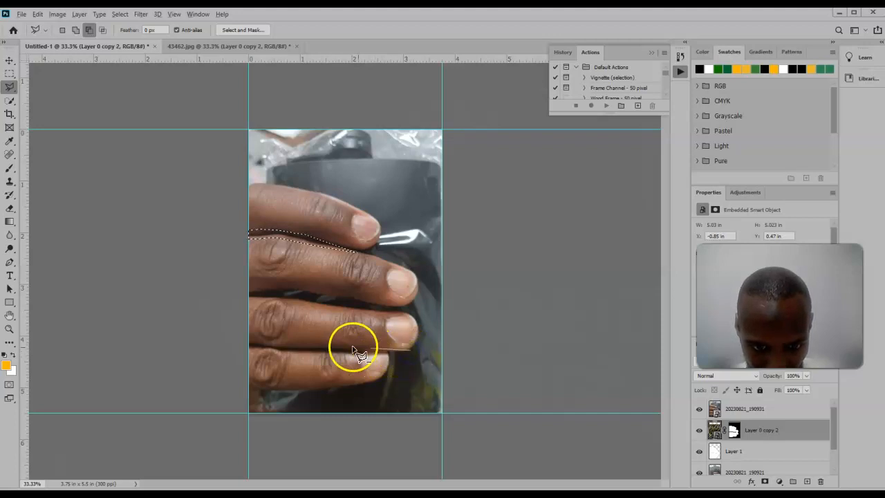
pyautogui.click(316, 346)
pyautogui.click(282, 340)
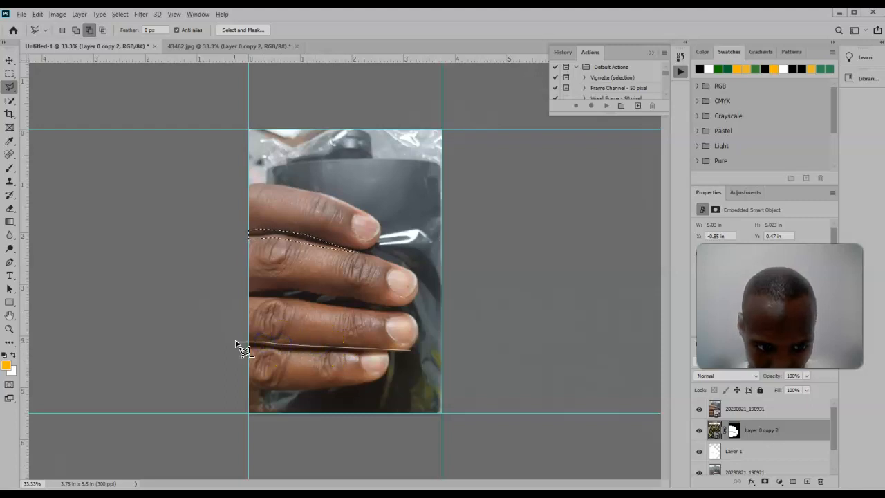
pyautogui.click(237, 342)
pyautogui.click(249, 349)
pyautogui.click(291, 355)
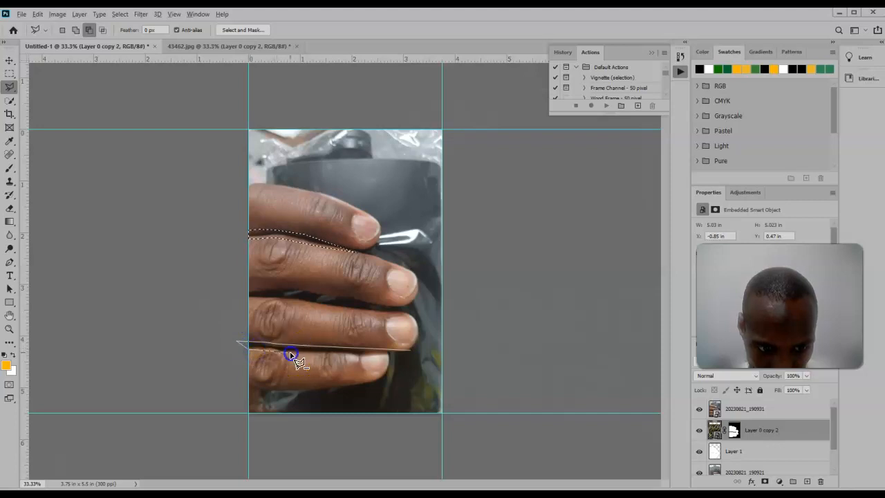
pyautogui.click(334, 356)
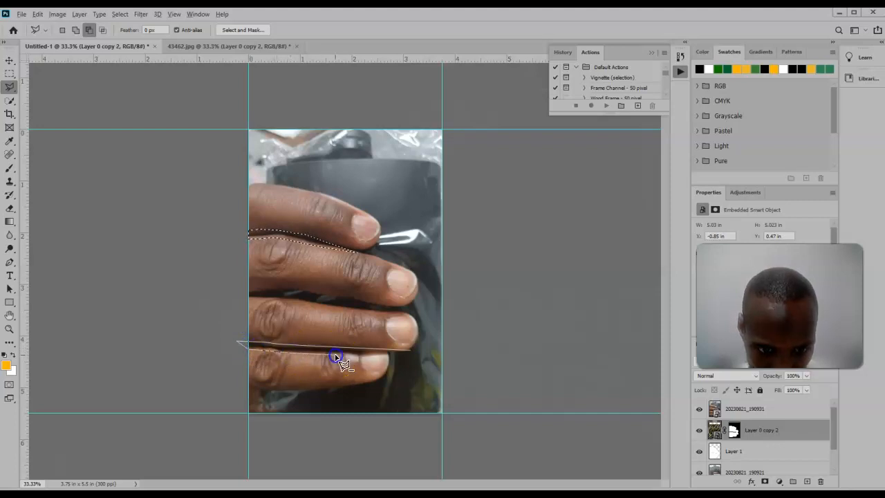
pyautogui.click(399, 354)
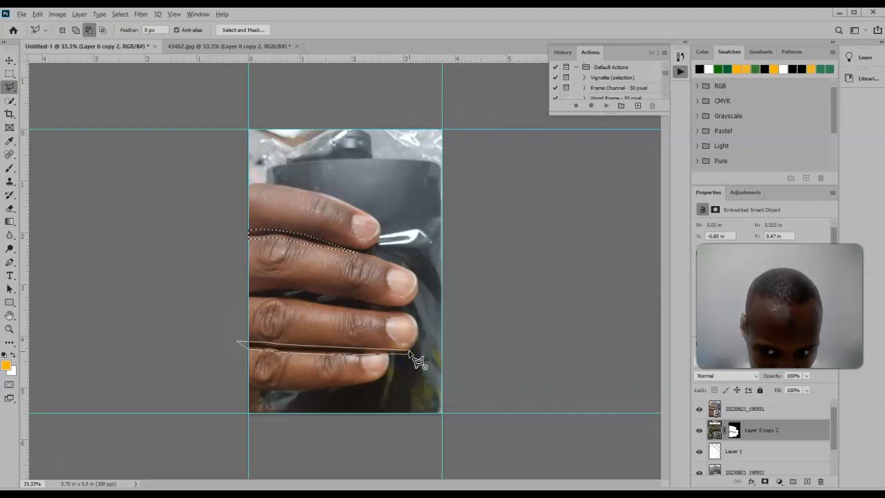
pyautogui.click(410, 352)
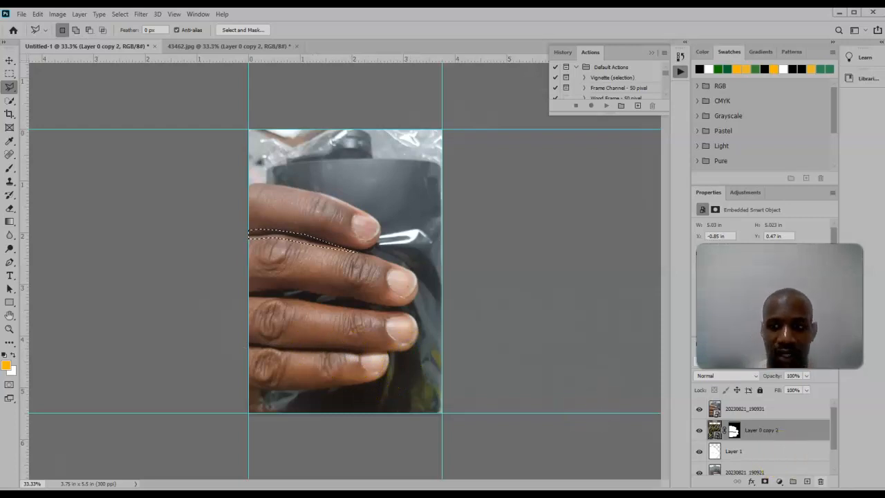
# - Make 20230821_190931 the active layer and load the mask of Layer 0 copy 2 as a selection around the fingers
pyautogui.click(714, 429)
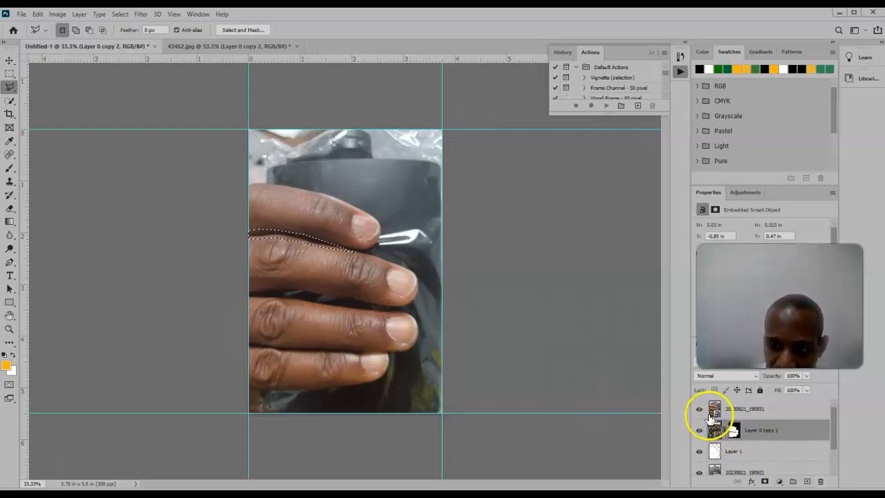
pyautogui.click(714, 409)
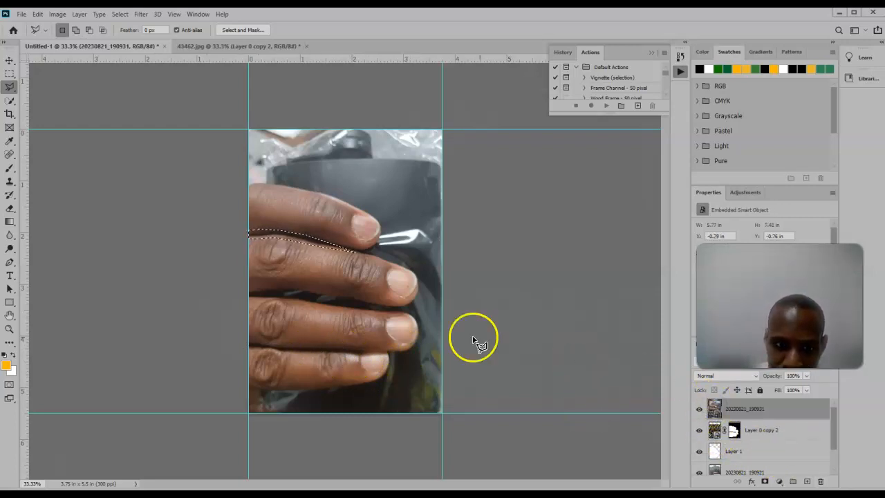
pyautogui.press('alt')
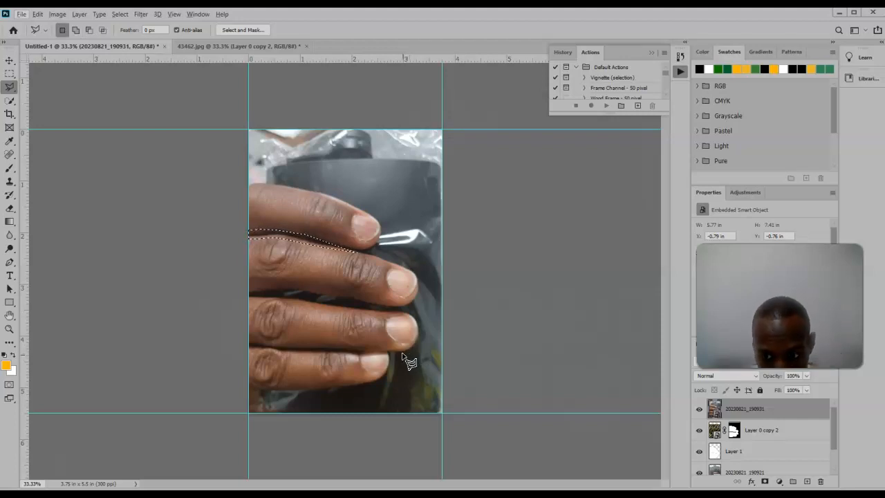
pyautogui.click(404, 345)
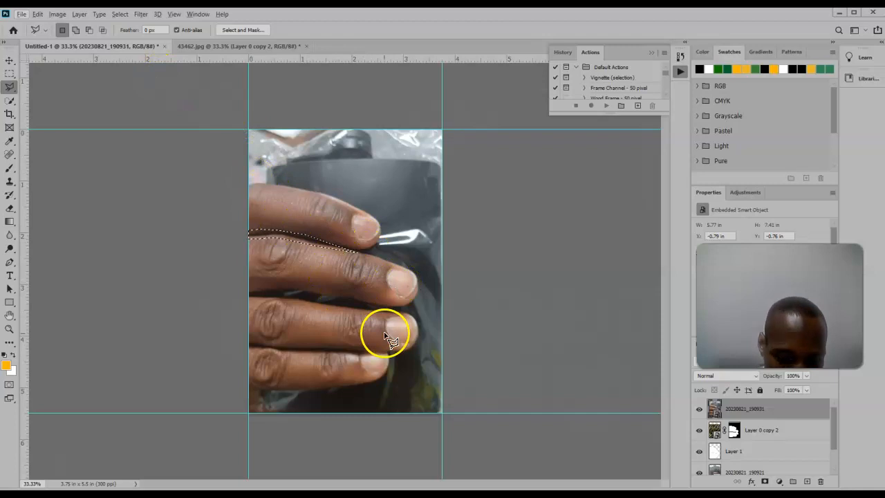
pyautogui.press('shift')
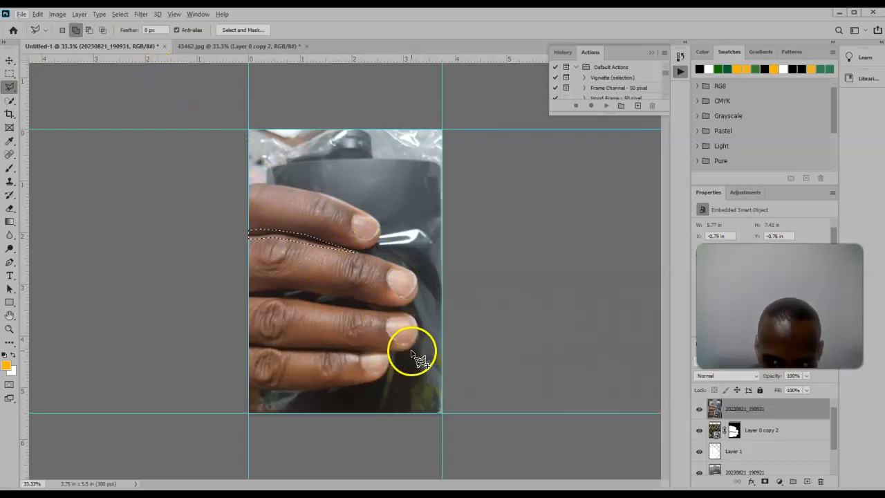
pyautogui.hotkey('ctrl', 'd')
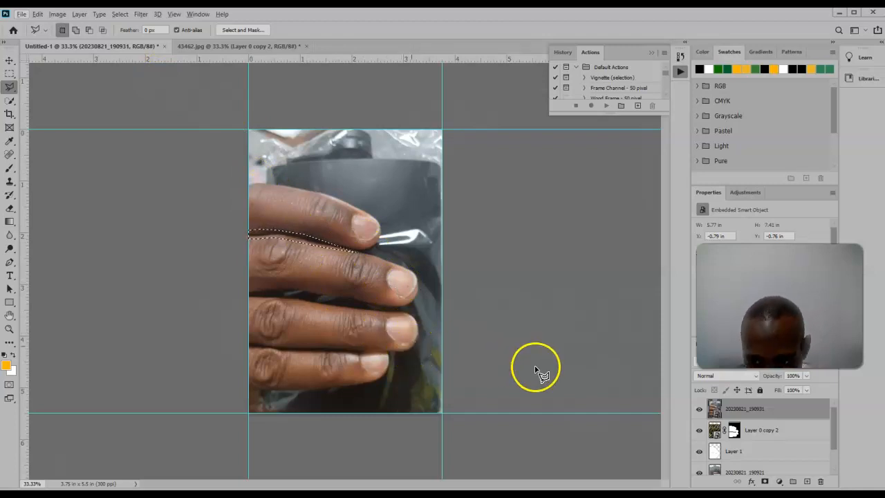
pyautogui.keyDown('ctrl'); pyautogui.click(733, 430); pyautogui.keyUp('ctrl')
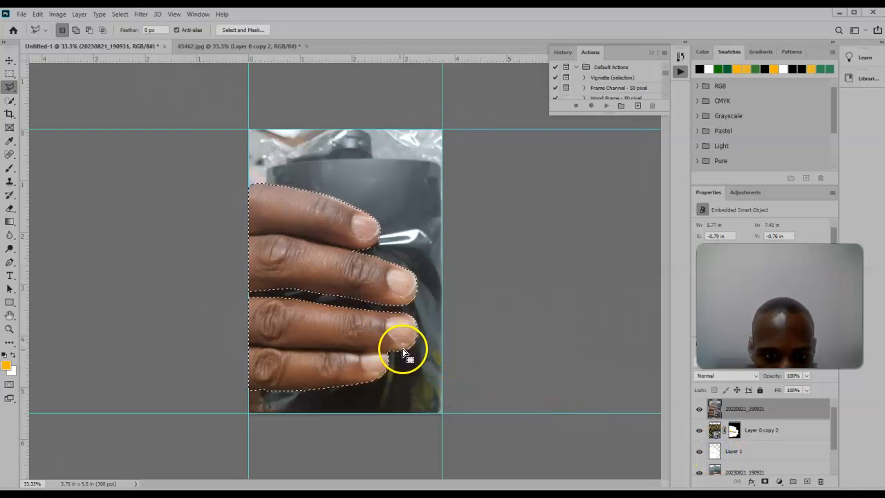
# - Subtract the narrow gap between the two uppermost fingers from the selection with the Polygonal Lasso
pyautogui.press('alt')
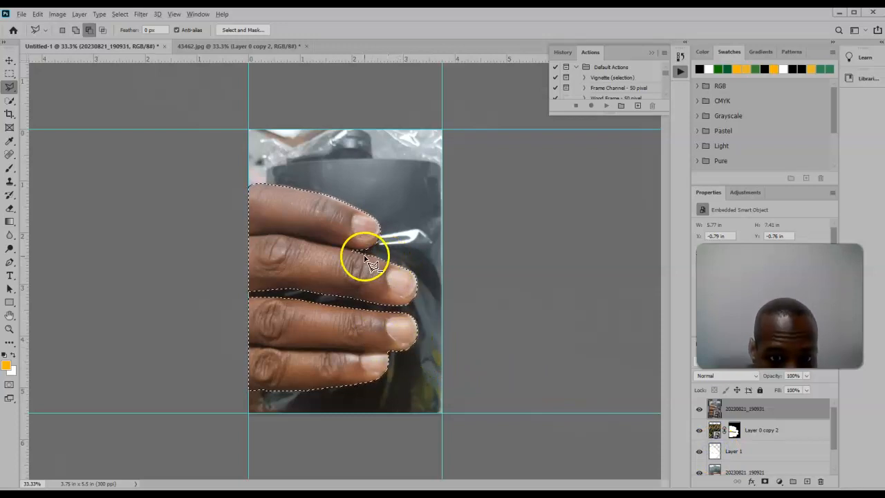
pyautogui.click(366, 251)
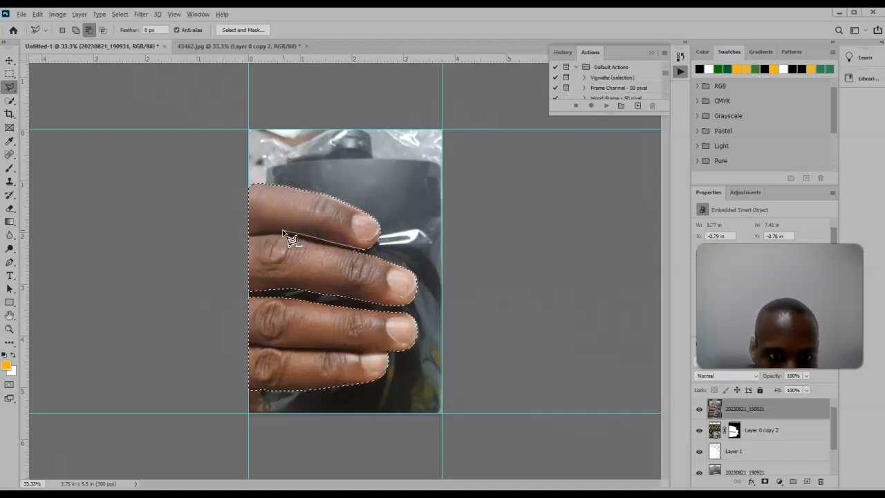
pyautogui.click(257, 233)
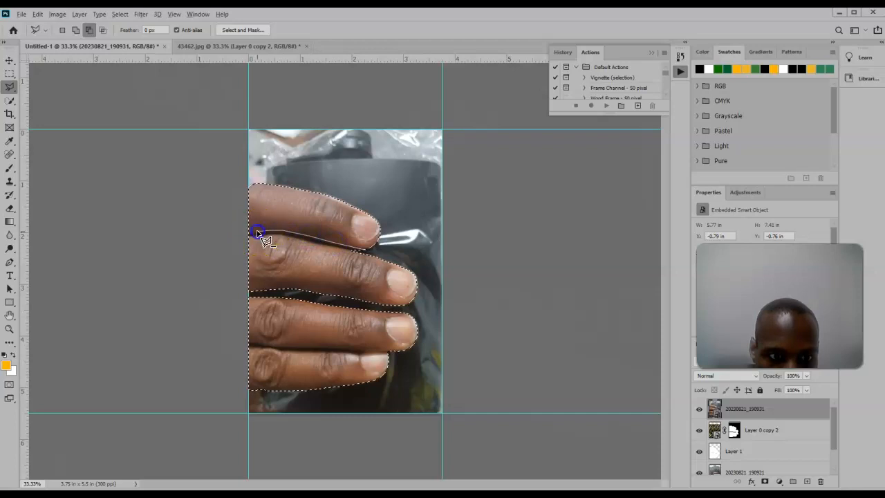
pyautogui.click(249, 240)
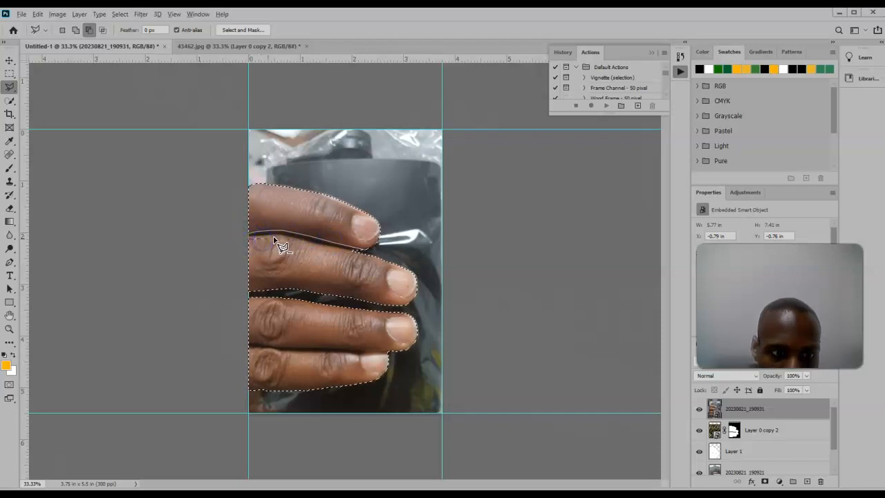
pyautogui.click(285, 241)
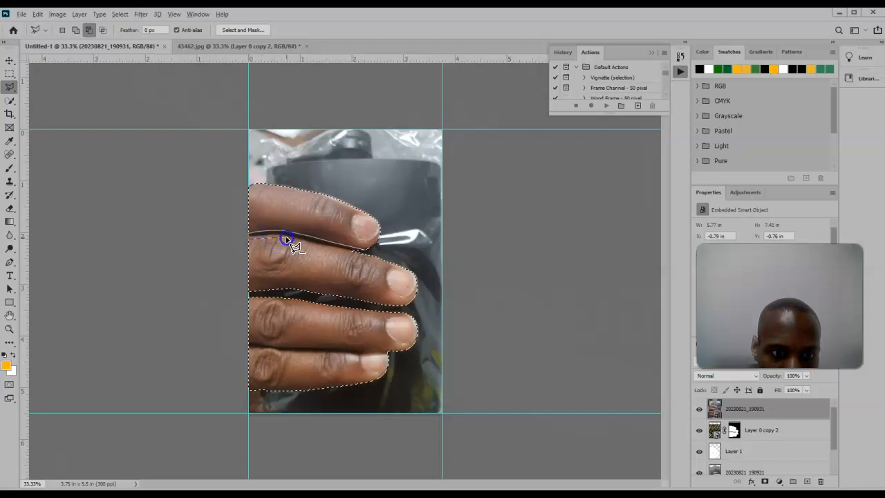
pyautogui.click(332, 252)
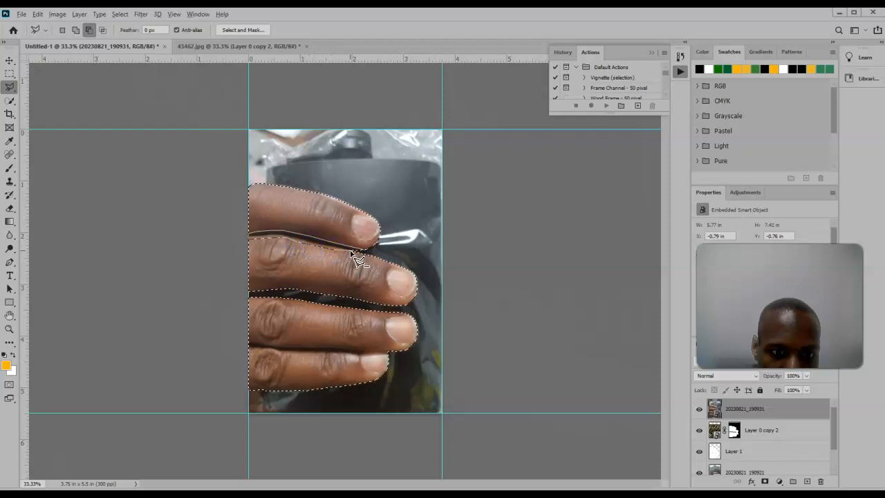
pyautogui.click(356, 251)
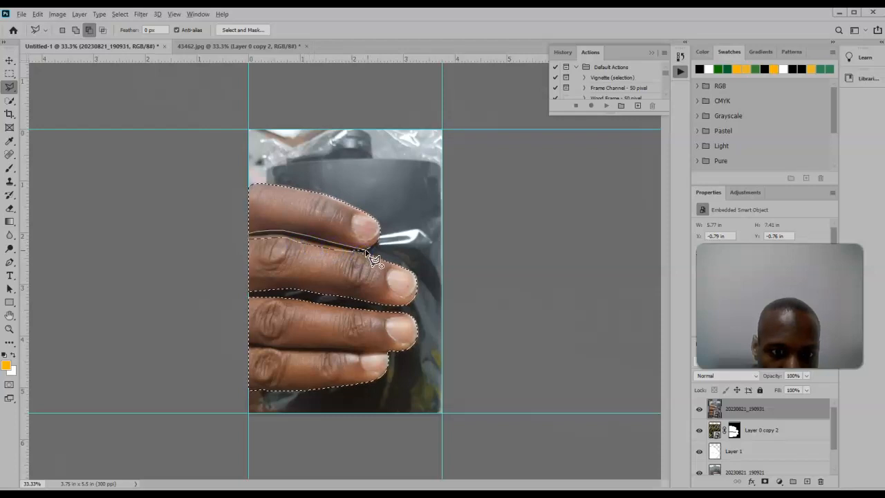
pyautogui.doubleClick(367, 252)
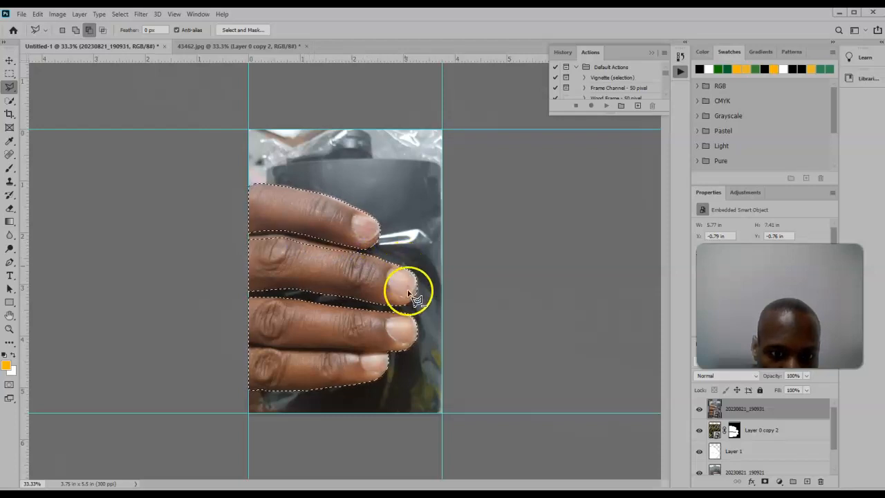
# - Subtract the narrow gap between the two lowest fingers from the selection with the Polygonal Lasso
pyautogui.click(409, 349)
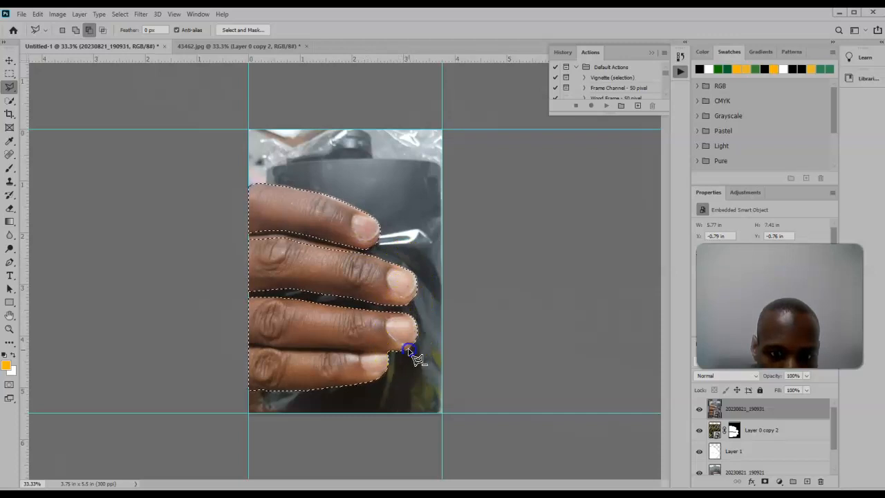
pyautogui.click(311, 347)
pyautogui.click(295, 346)
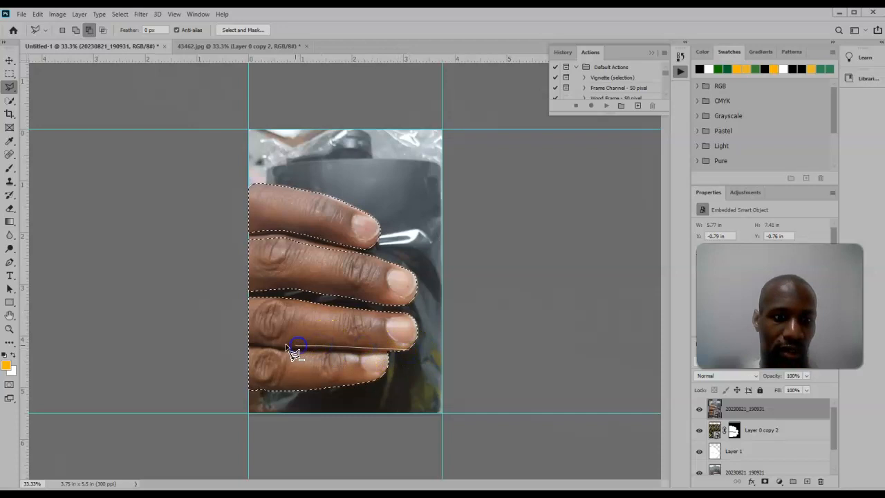
pyautogui.click(277, 344)
pyautogui.click(259, 342)
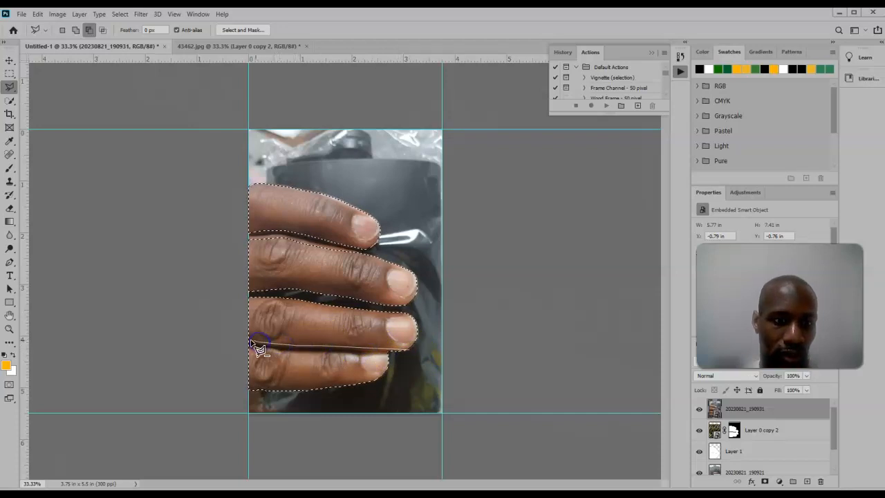
pyautogui.click(249, 343)
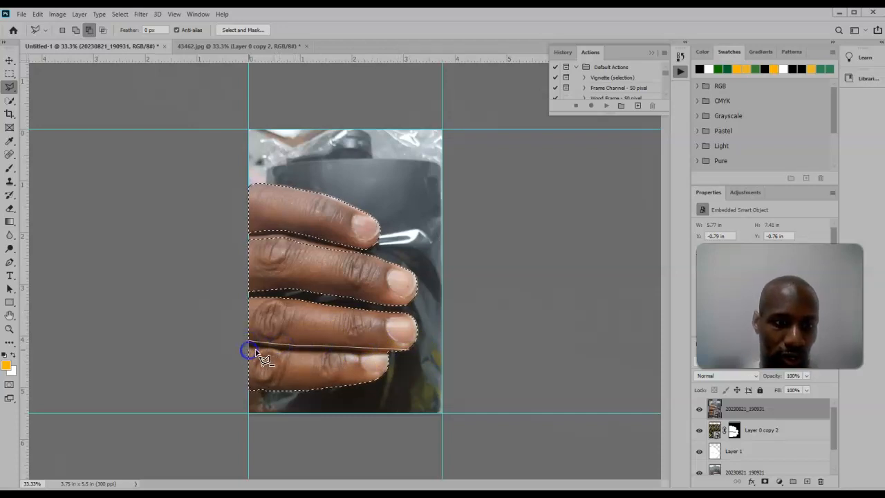
pyautogui.click(264, 351)
pyautogui.click(328, 355)
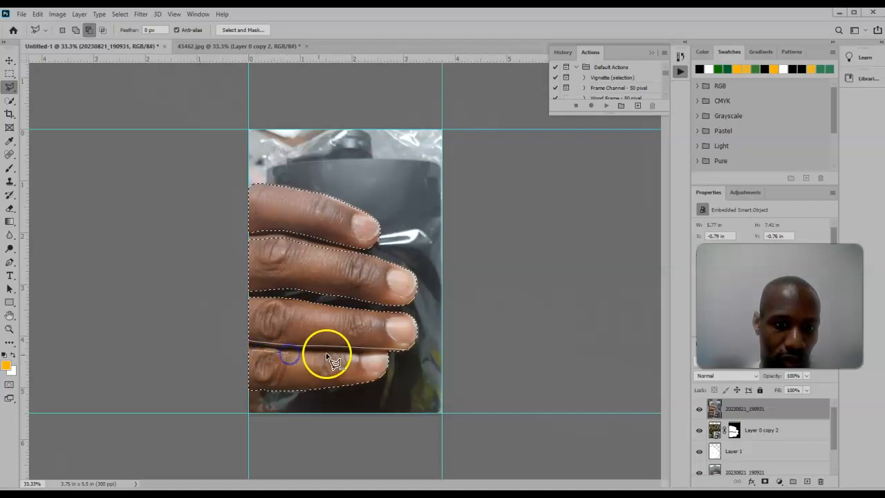
pyautogui.click(405, 370)
pyautogui.doubleClick(417, 360)
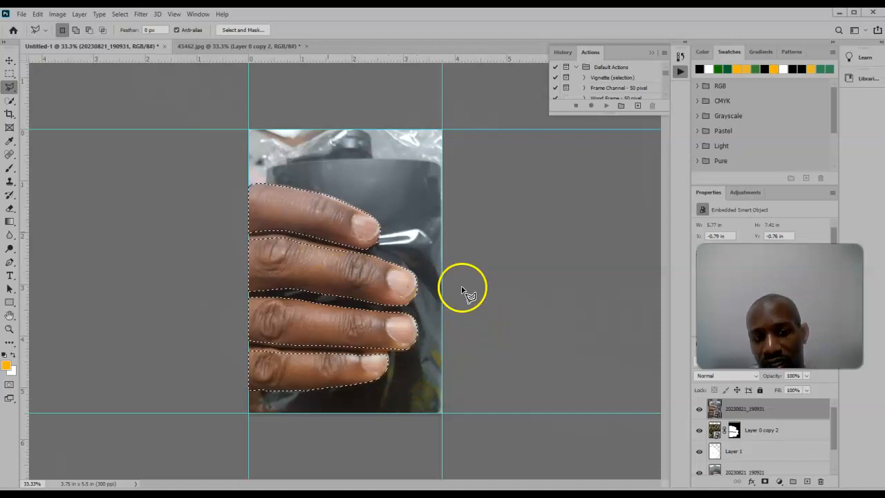
# - Subtract the small sliver beside the lowest fingertip from the selection with the Polygonal Lasso
pyautogui.press('shift')
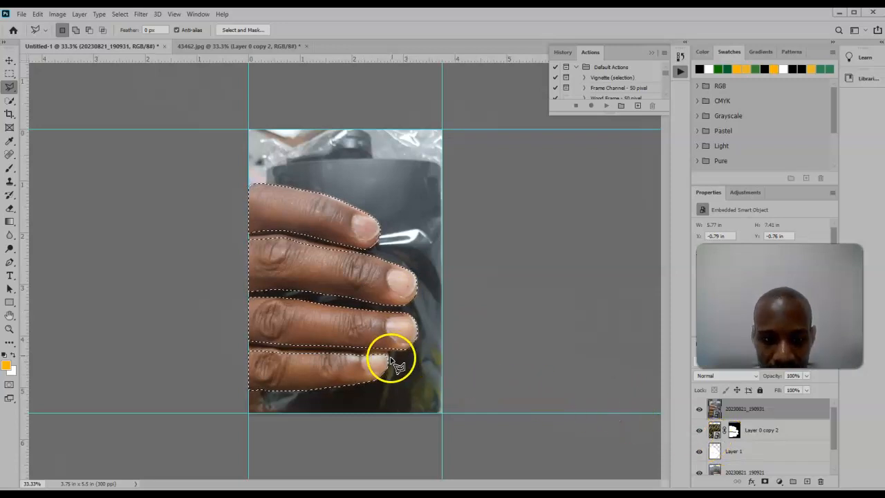
pyautogui.press('alt')
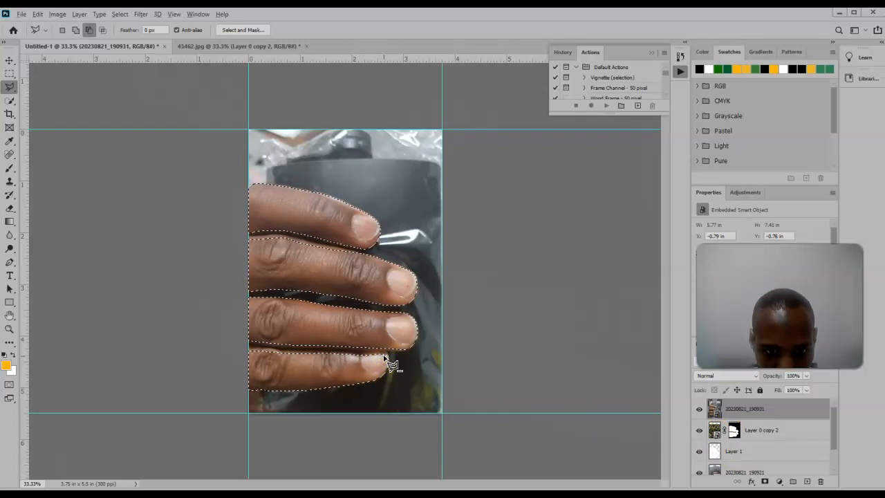
pyautogui.click(387, 351)
pyautogui.click(389, 356)
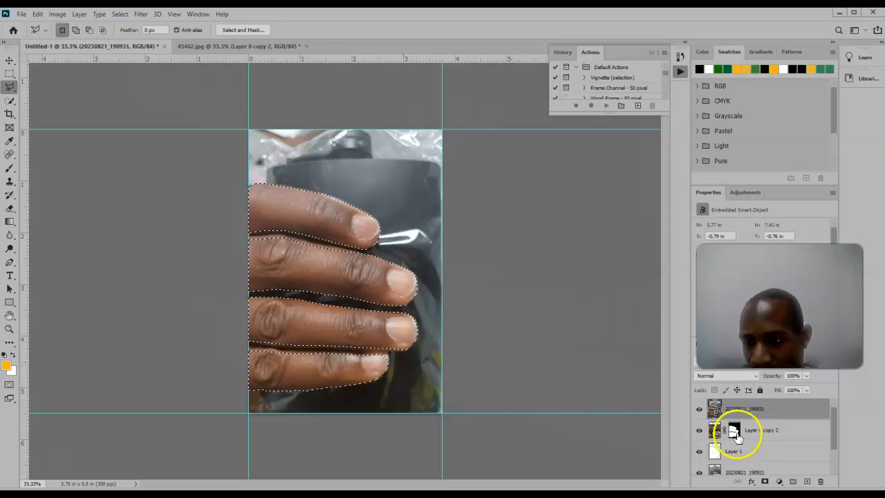
# - Replace the mask of Layer 0 copy 2 with one made from the finger selection, and hide layers 20230821_190931 and Layer 1
pyautogui.moveTo(732, 429); pyautogui.dragTo(821, 481)
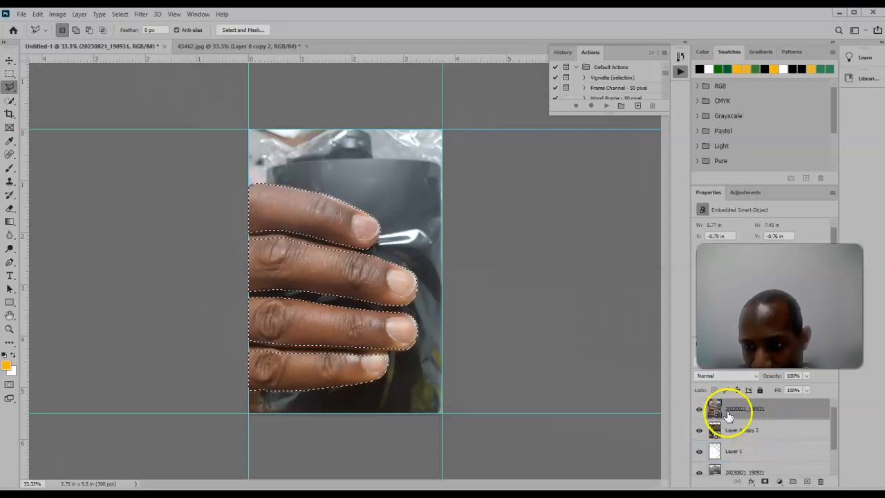
pyautogui.click(732, 429)
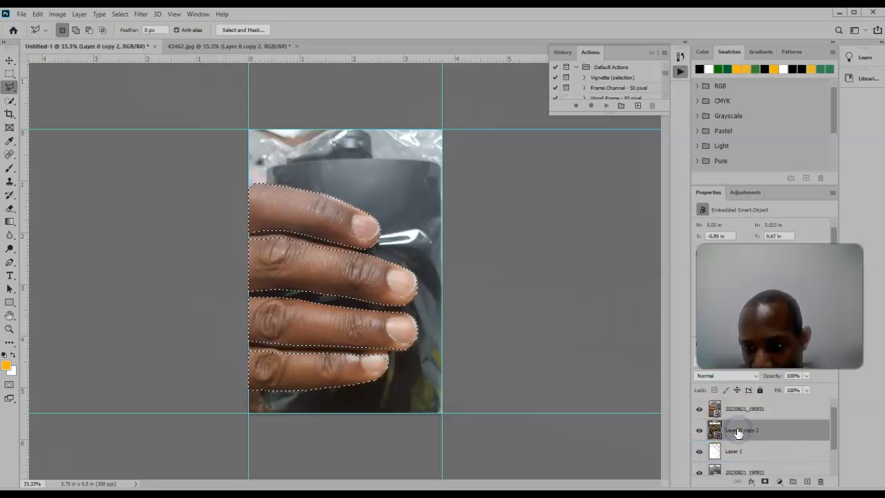
pyautogui.click(765, 482)
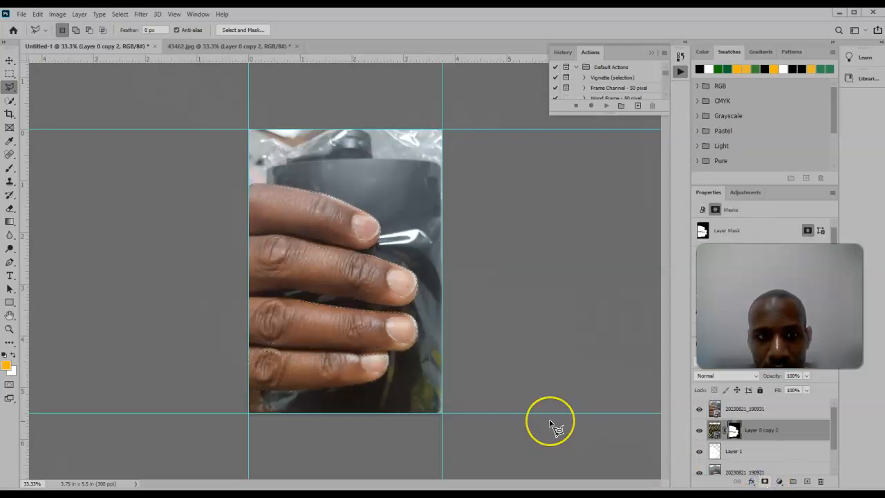
pyautogui.click(700, 410)
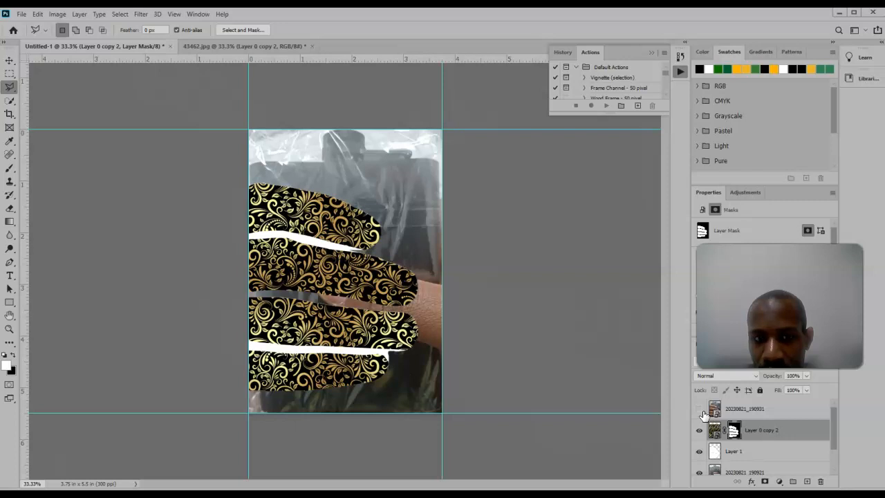
pyautogui.click(699, 452)
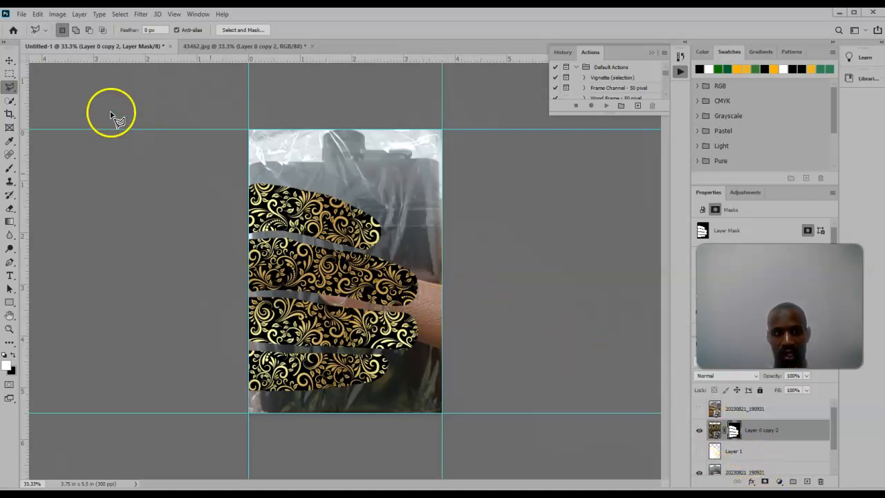
# - Try to select the pattern's black background on the masked Layer 0 copy 2 with the Magic Wand, and clear the selection
pyautogui.click(10, 63)
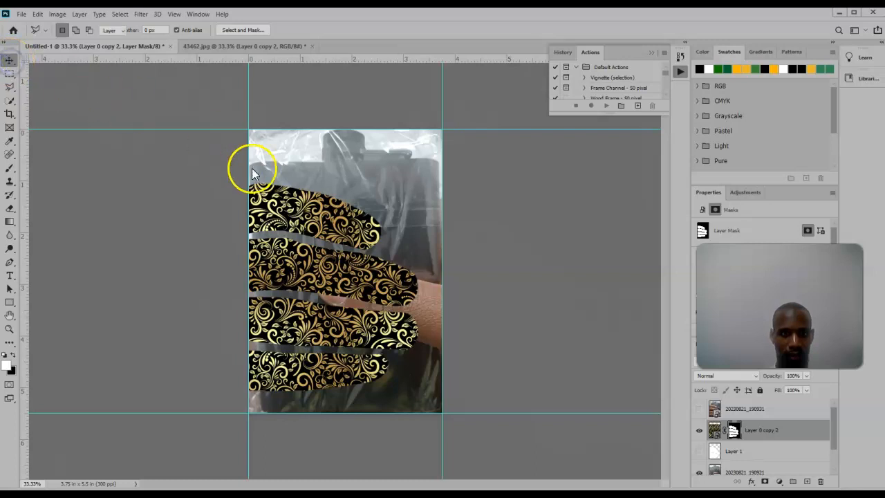
pyautogui.hotkey('ctrl', '+')
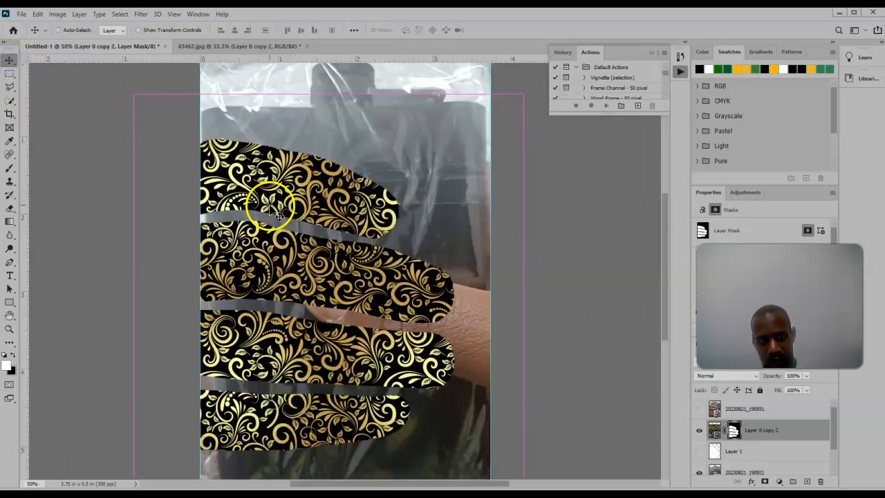
pyautogui.hotkey('ctrl', '+')
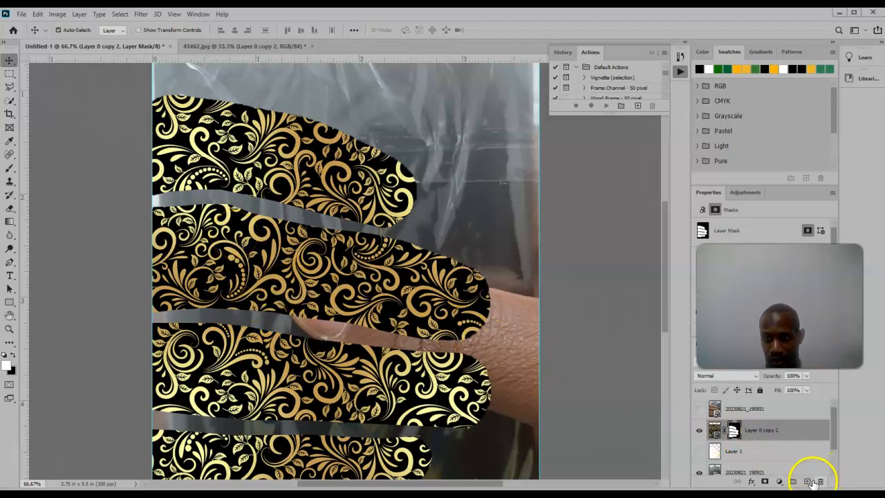
pyautogui.press('ctrl')
pyautogui.moveTo(9, 100); pyautogui.dragTo(45, 119)
pyautogui.click(170, 171)
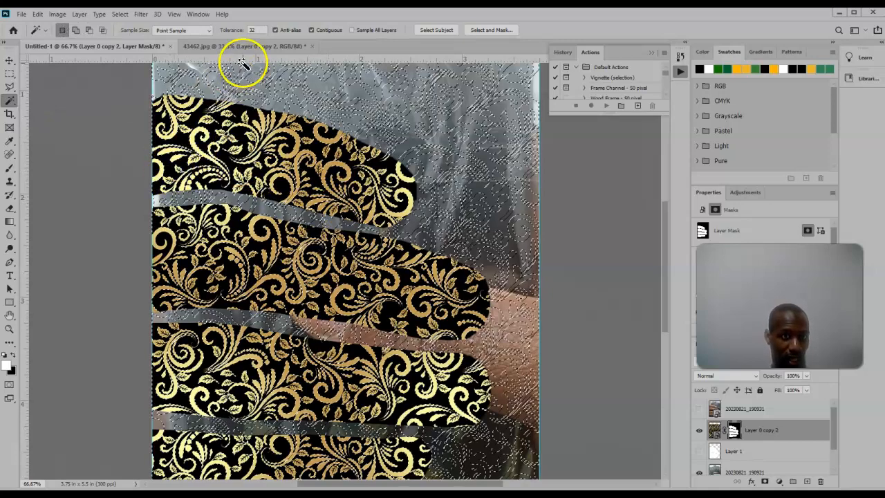
pyautogui.click(734, 430)
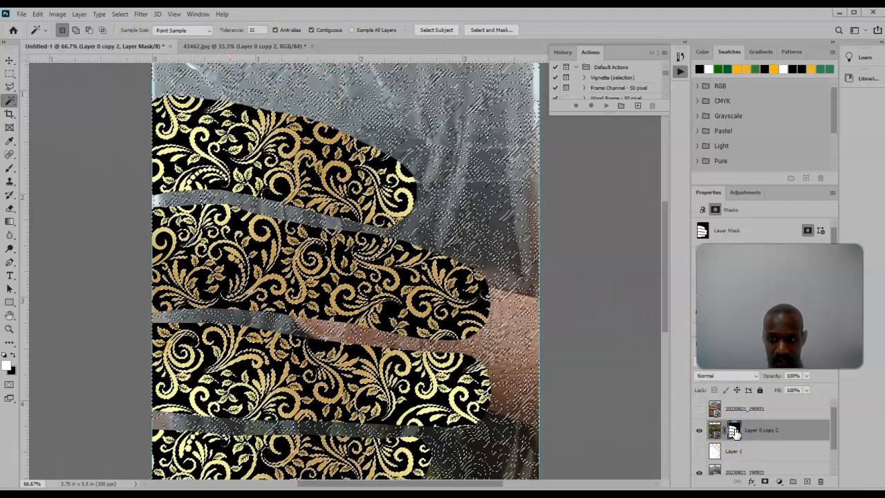
pyautogui.rightClick(734, 431)
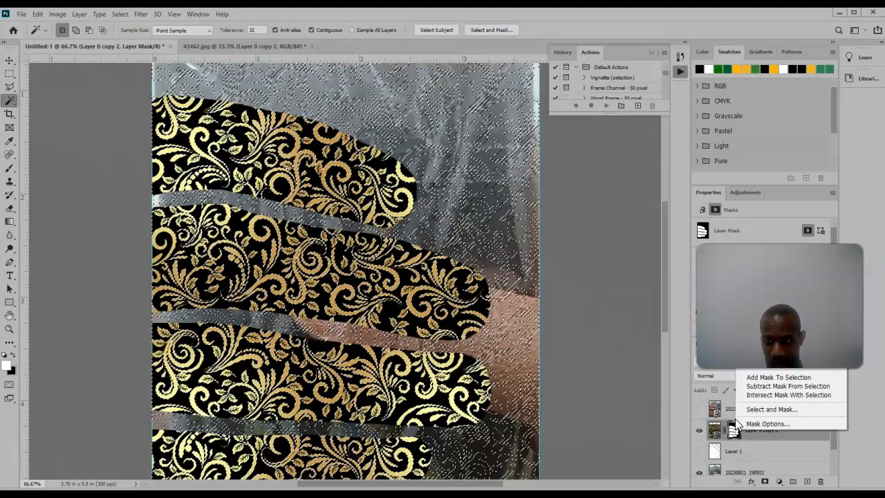
pyautogui.click(754, 436)
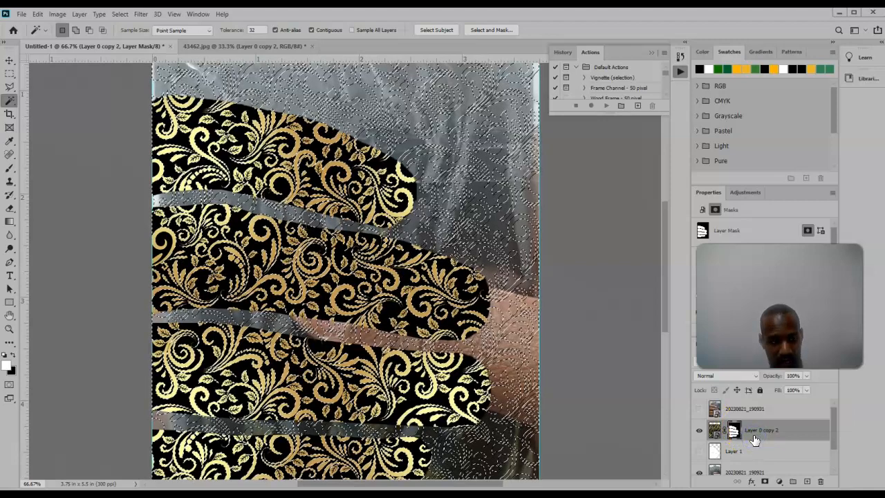
pyautogui.hotkey('ctrl', 'd')
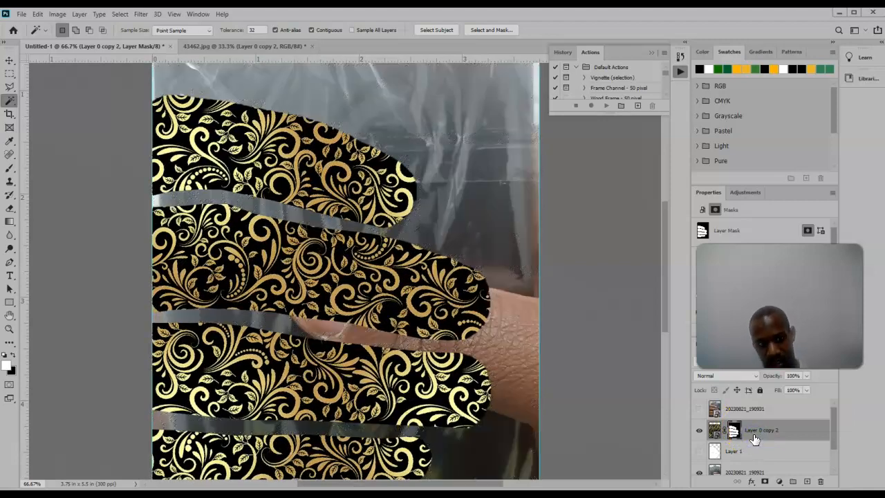
# - Duplicate Layer 0 copy 2 with its mask and hide the original layer below the duplicate
pyautogui.rightClick(798, 430)
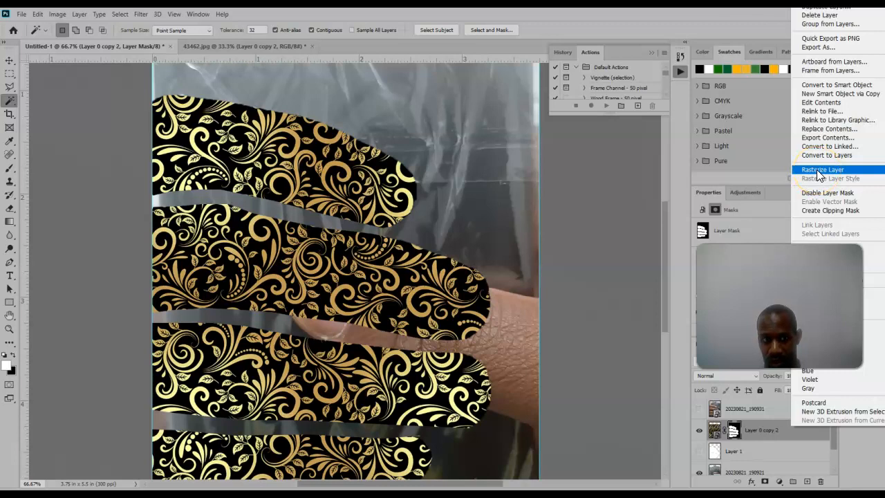
pyautogui.click(737, 441)
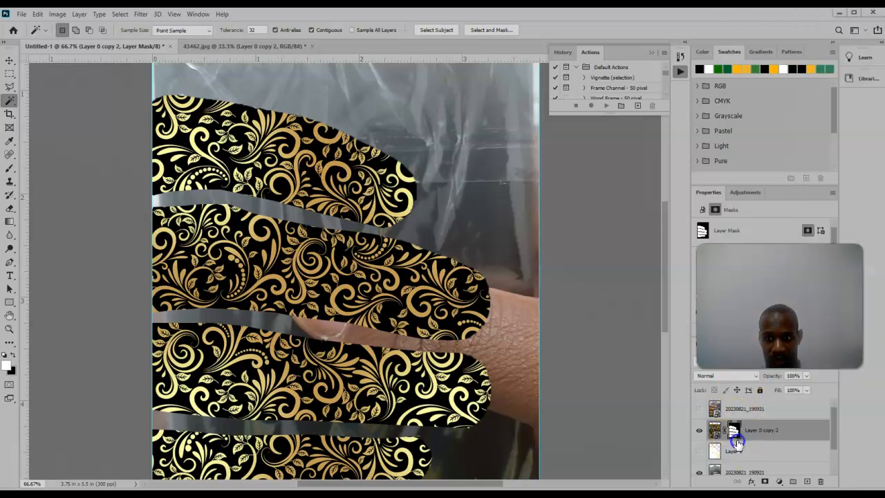
pyautogui.moveTo(804, 434); pyautogui.dragTo(808, 479)
pyautogui.click(699, 454)
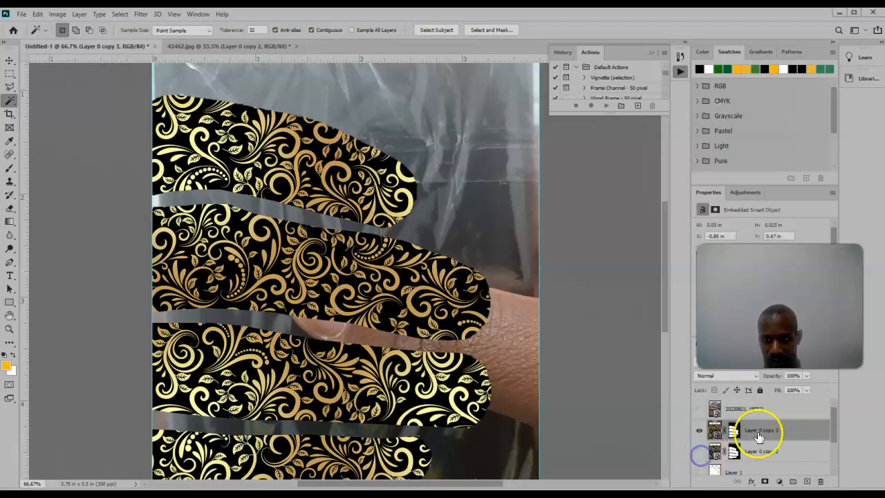
# - Rasterize the duplicated pattern layer, Layer 0 copy 3, and apply its layer mask
pyautogui.rightClick(801, 432)
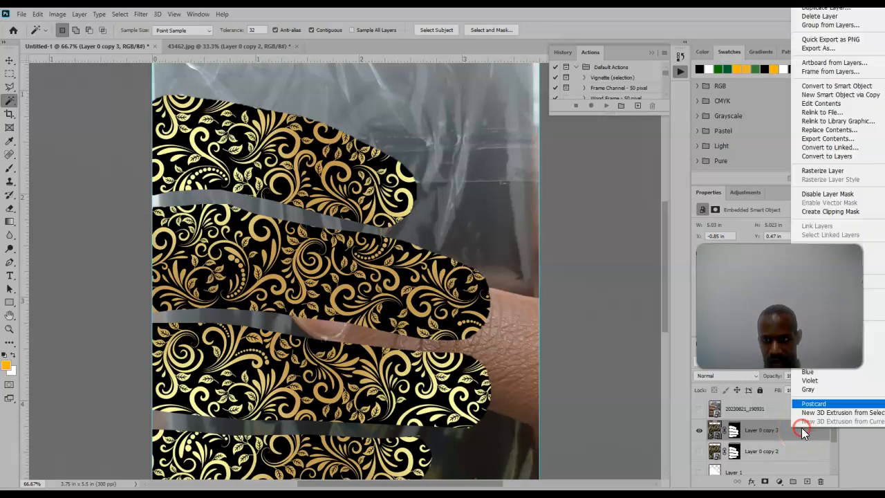
pyautogui.click(833, 171)
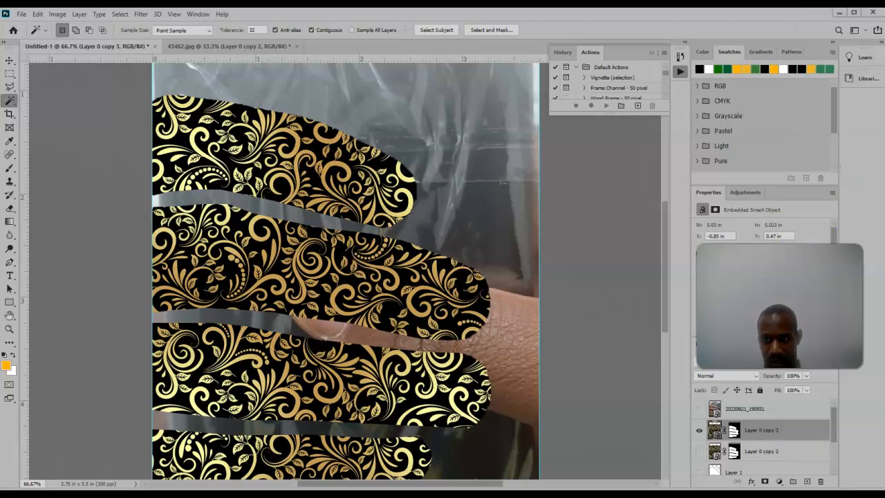
pyautogui.rightClick(734, 435)
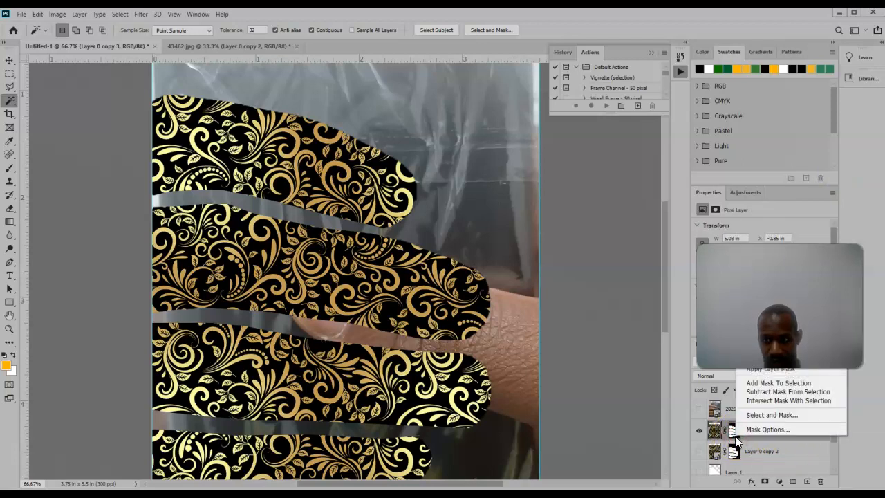
pyautogui.click(753, 371)
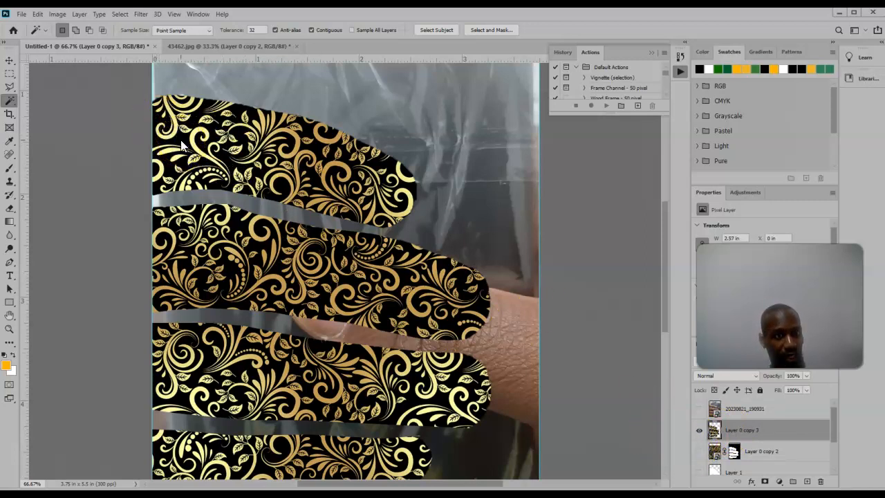
# - Try to select the black background of the uppermost finger with the Magic Wand and extend it to similar areas on all fingers
pyautogui.click(182, 145)
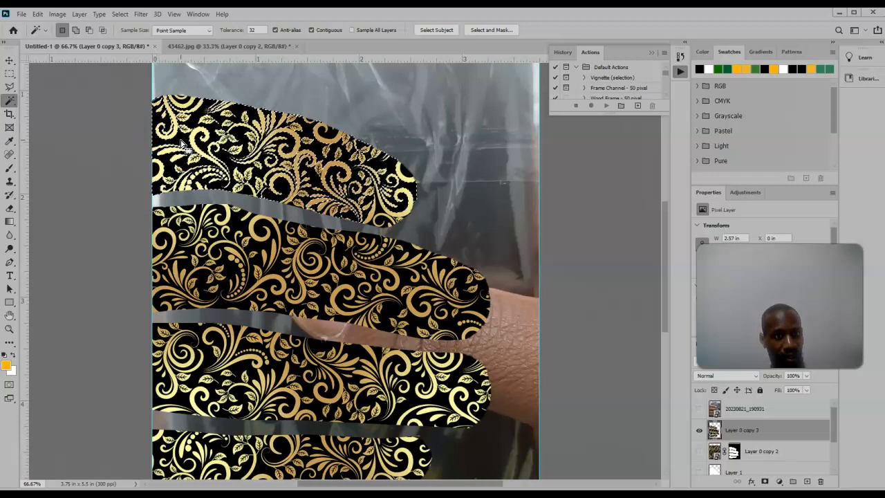
pyautogui.rightClick(181, 145)
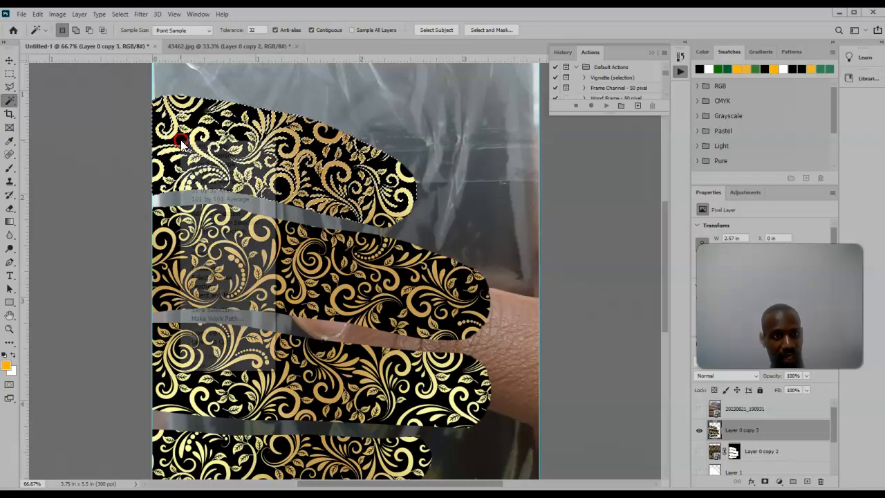
pyautogui.click(250, 255)
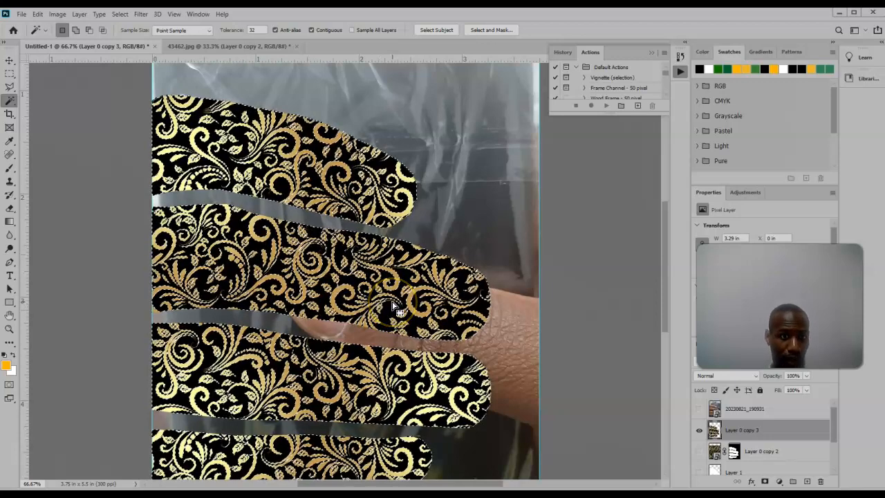
# - Clear the selection and try to select the uppermost finger's black background with the Magic Wand at a tolerance of 15
pyautogui.doubleClick(254, 30)
pyautogui.write('15')
pyautogui.hotkey('ctrl', 'd')
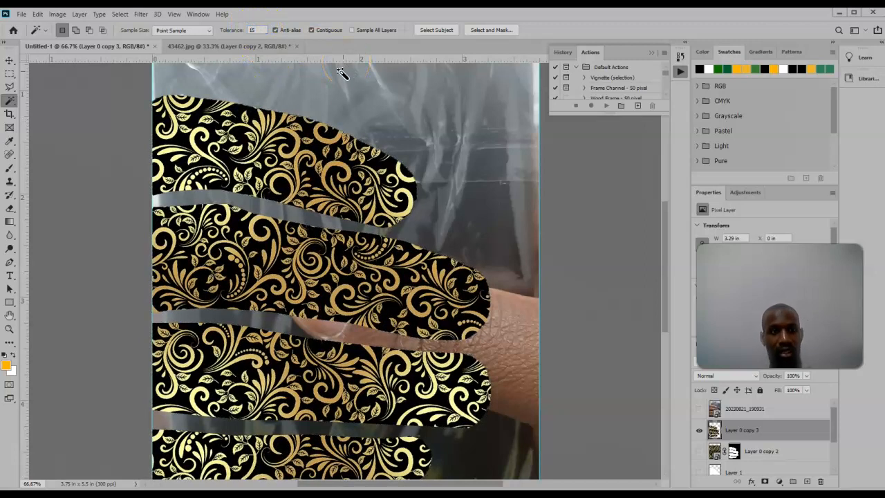
pyautogui.click(180, 141)
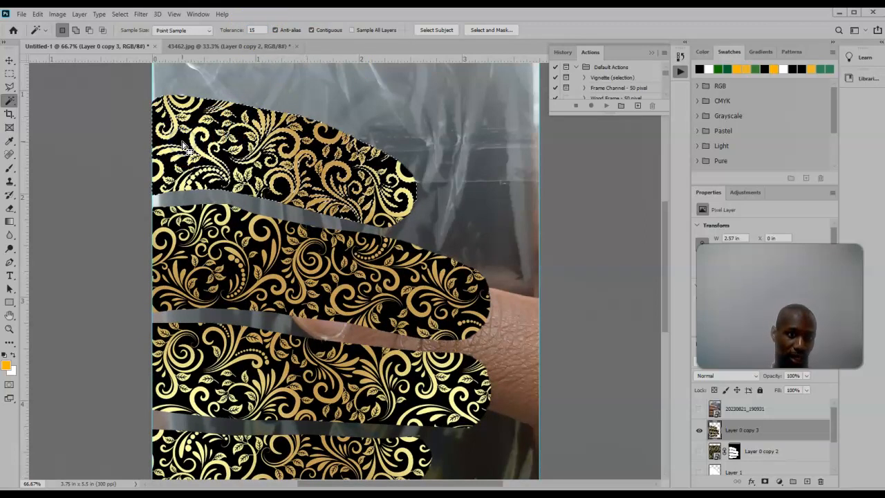
pyautogui.rightClick(182, 143)
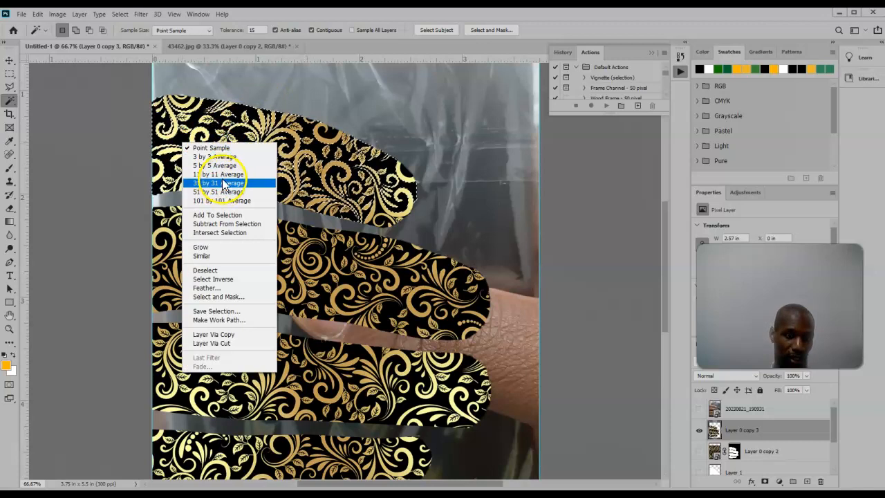
pyautogui.press('Escape')
# - Examine the selection's edges closely around the leaves, fine curls and outer border of the uppermost finger
pyautogui.hotkey('ctrl', '+')
pyautogui.hotkey('ctrl', '+')
pyautogui.hotkey('ctrl', '+')
pyautogui.hotkey('ctrl', '+')
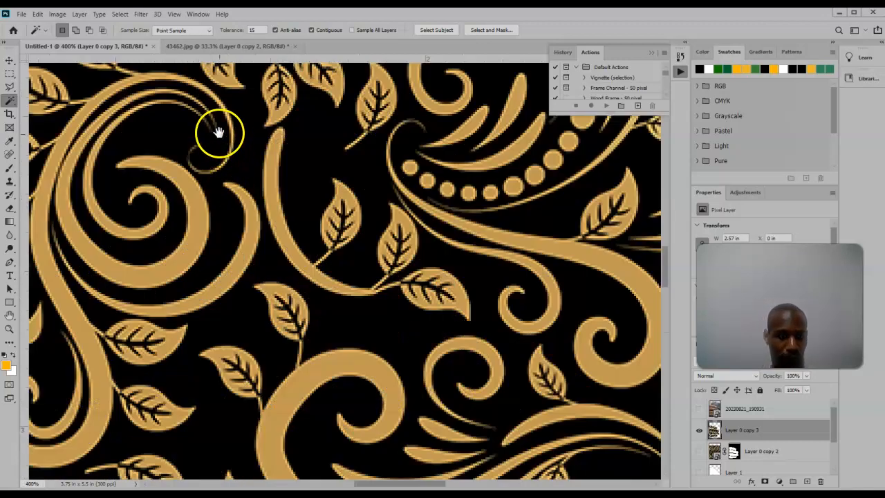
pyautogui.moveTo(357, 389); pyautogui.dragTo(227, 228)
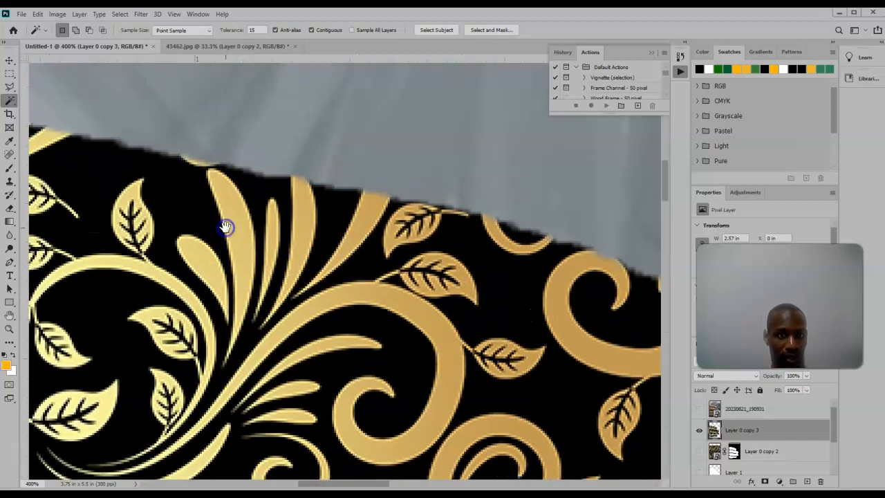
pyautogui.click(367, 283)
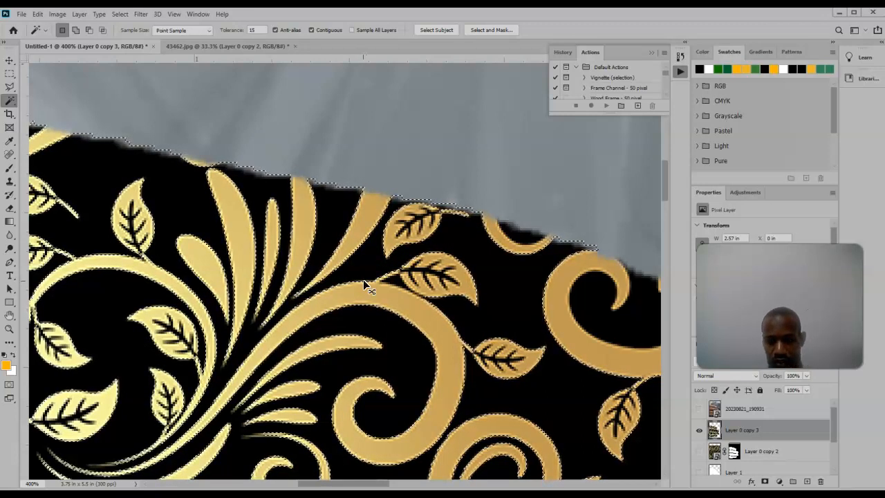
pyautogui.scroll(1, 364, 285)
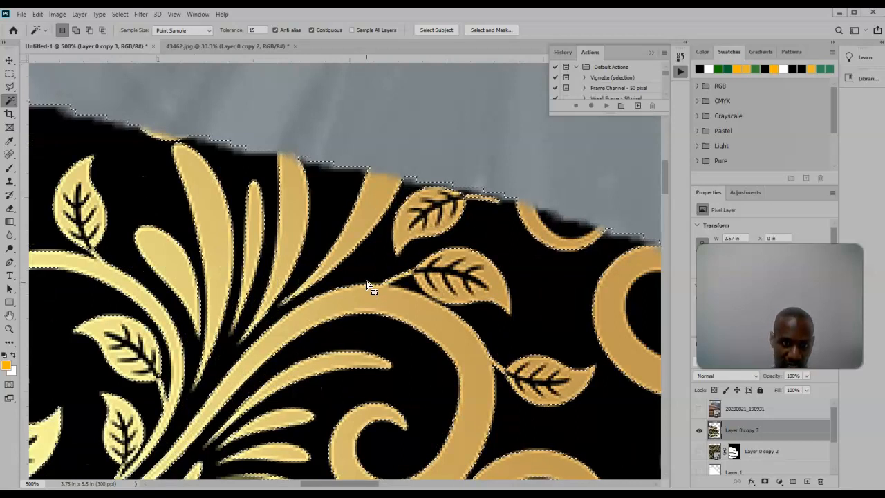
pyautogui.scroll(1, 365, 279)
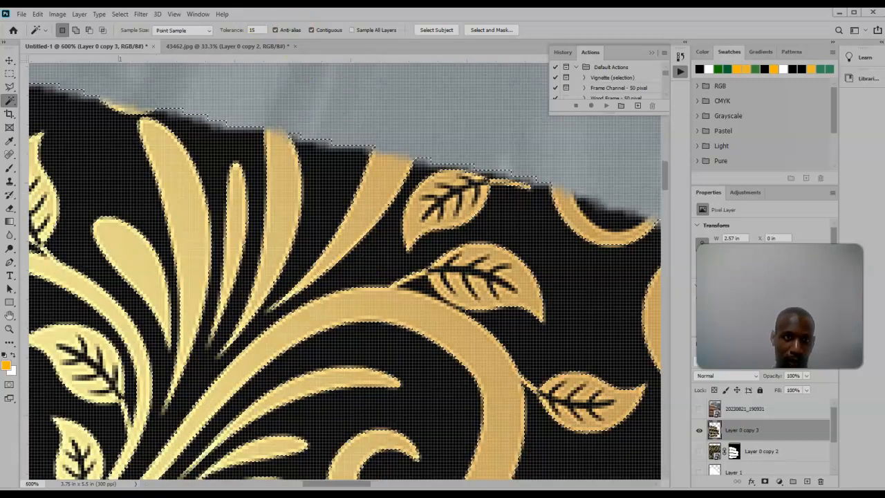
pyautogui.click(245, 31)
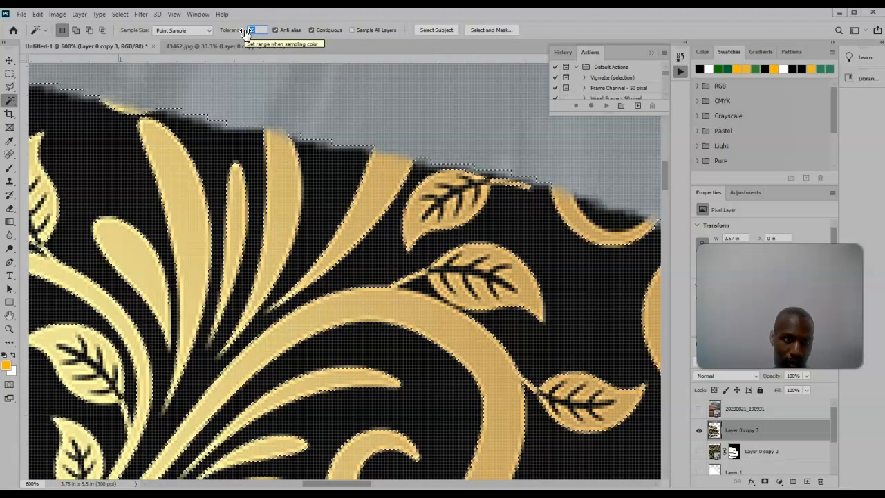
pyautogui.moveTo(138, 275); pyautogui.dragTo(438, 294)
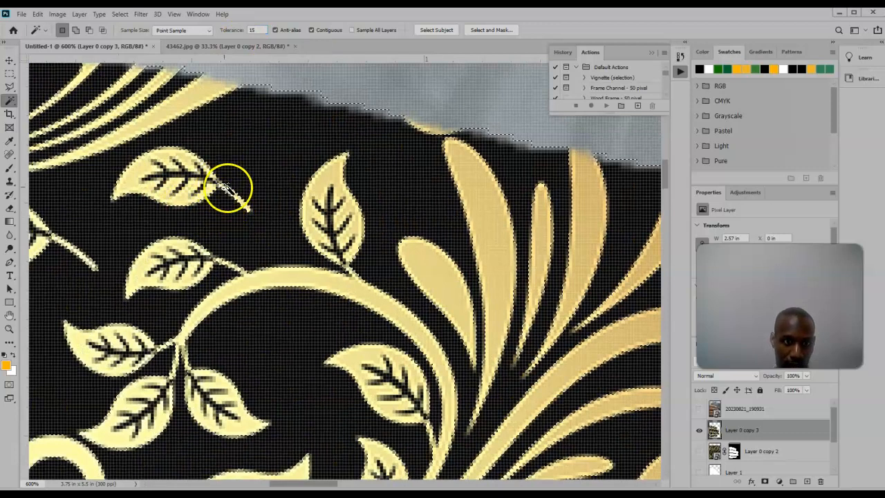
pyautogui.moveTo(175, 232); pyautogui.dragTo(383, 267)
pyautogui.moveTo(262, 166); pyautogui.dragTo(347, 230)
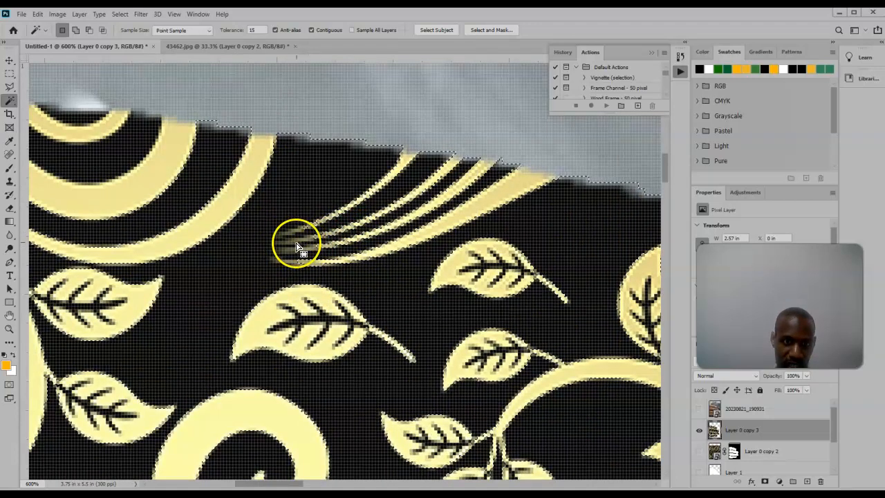
# - Try to select the black background with the Magic Wand at a tolerance of 7 and extend it to similar areas
pyautogui.click(251, 30)
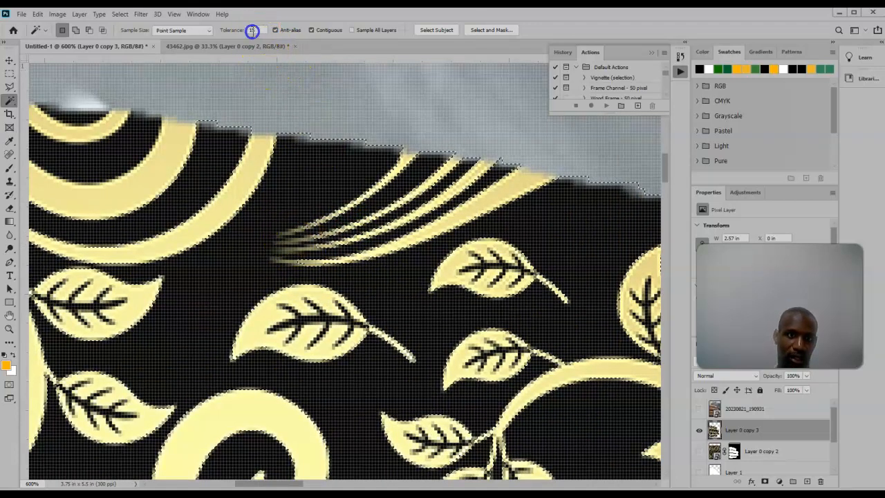
pyautogui.write('1')
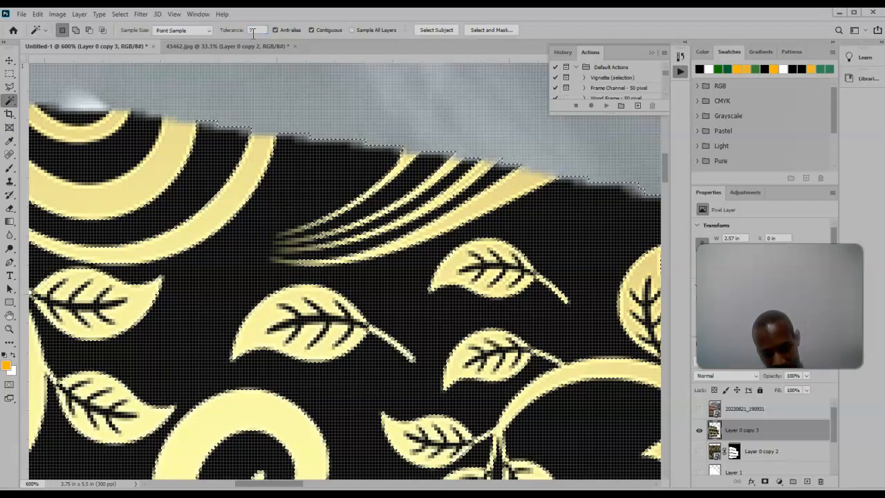
pyautogui.click(288, 206)
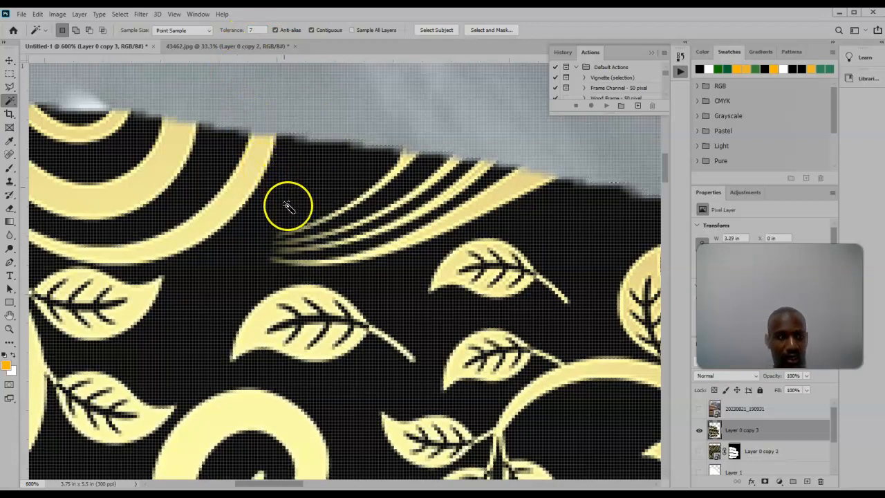
pyautogui.click(306, 202)
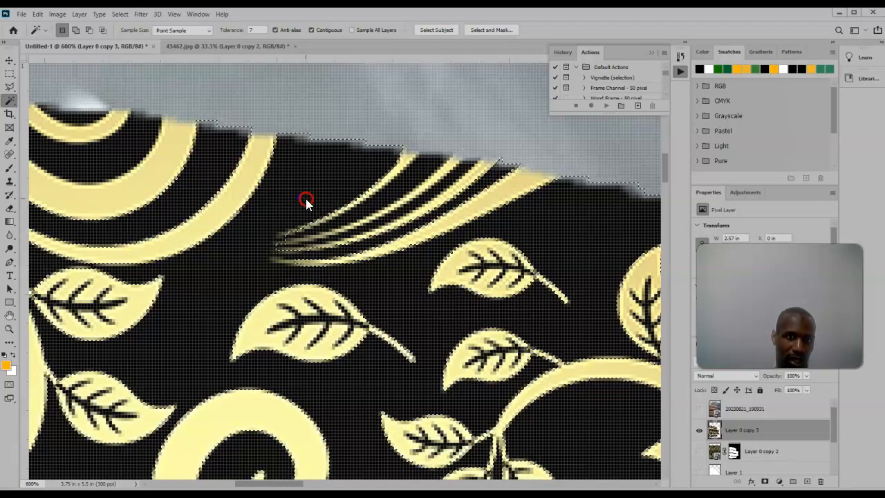
pyautogui.rightClick(306, 200)
pyautogui.click(326, 312)
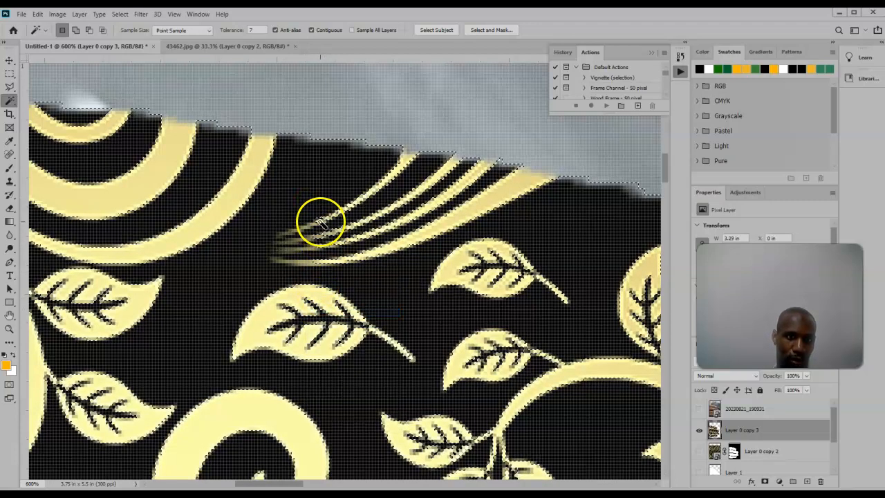
# - Select the black background with the Magic Wand at a tolerance of 1 and extend it to similar areas on all fingers
pyautogui.click(241, 30)
pyautogui.write('1')
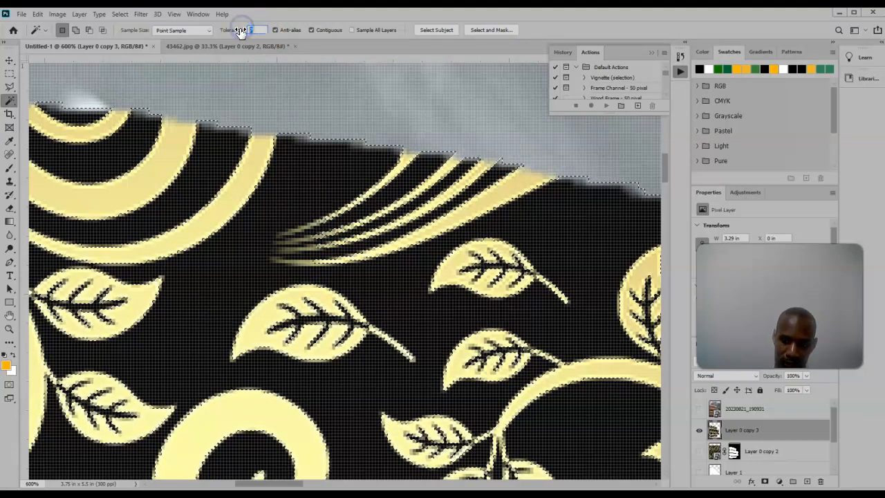
pyautogui.click(332, 209)
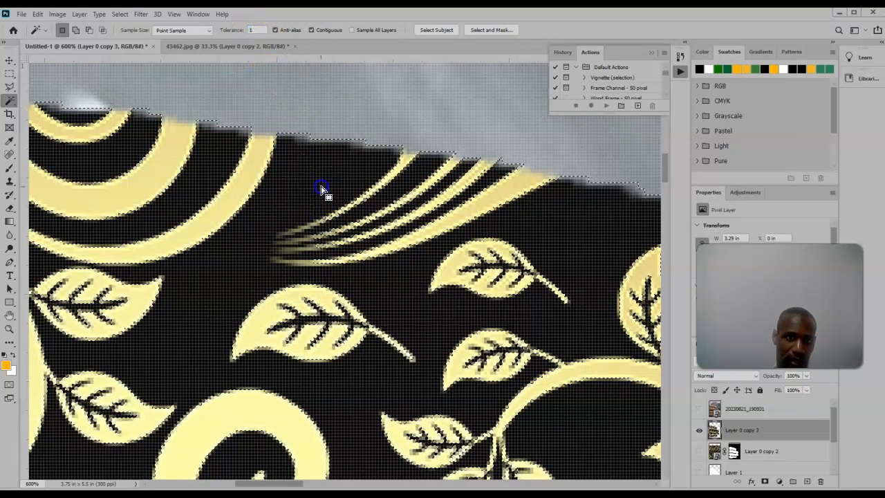
pyautogui.click(321, 188)
pyautogui.rightClick(321, 188)
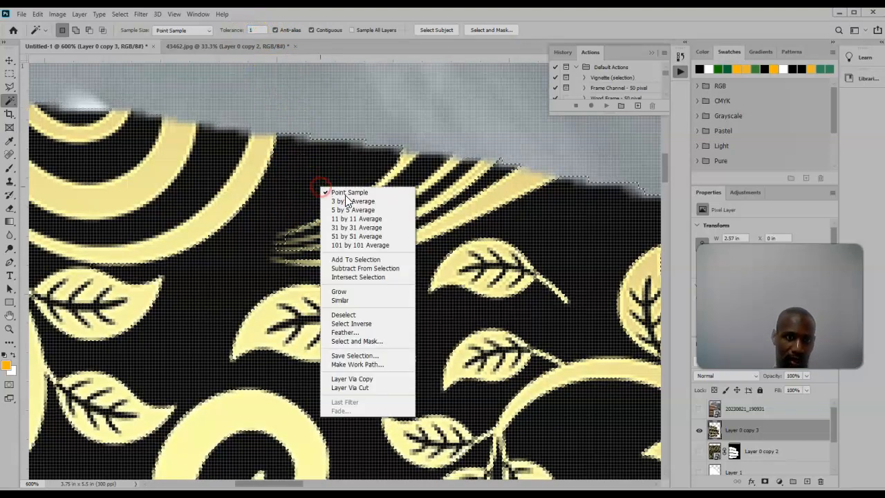
pyautogui.click(367, 301)
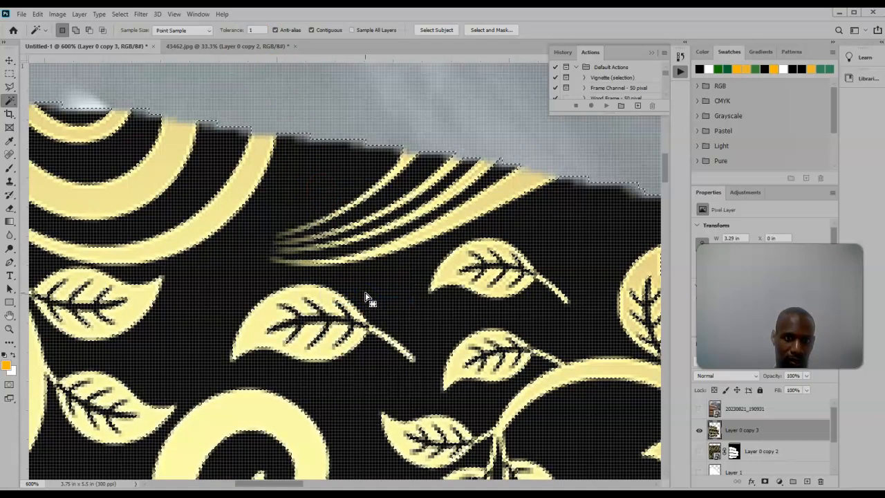
# - Delete the selected black background from Layer 0 copy 3 and clear the selection
pyautogui.click(248, 262)
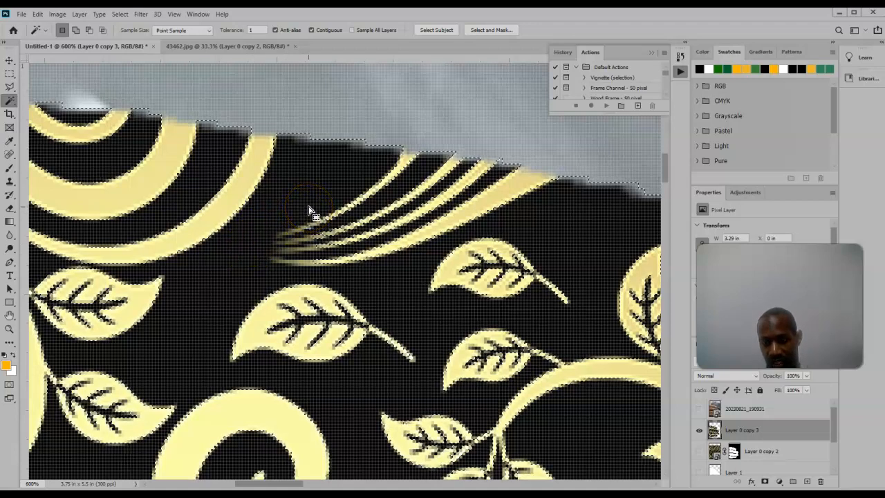
pyautogui.press('Delete')
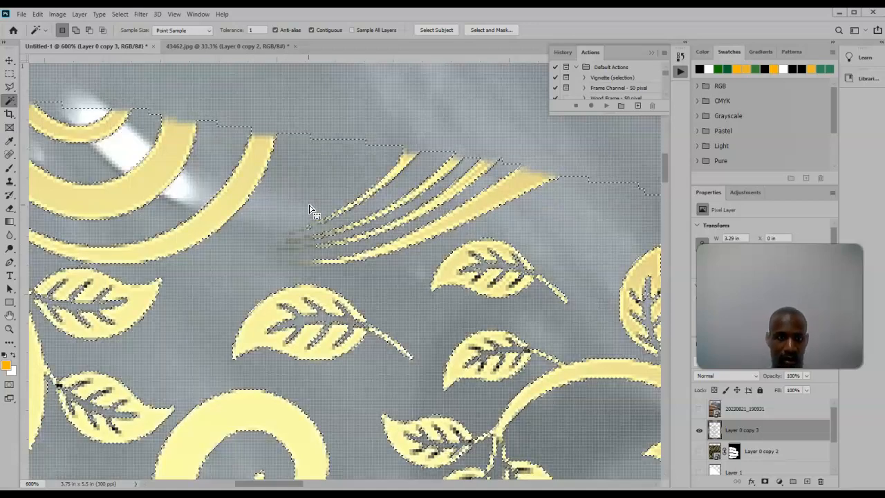
pyautogui.click(758, 406)
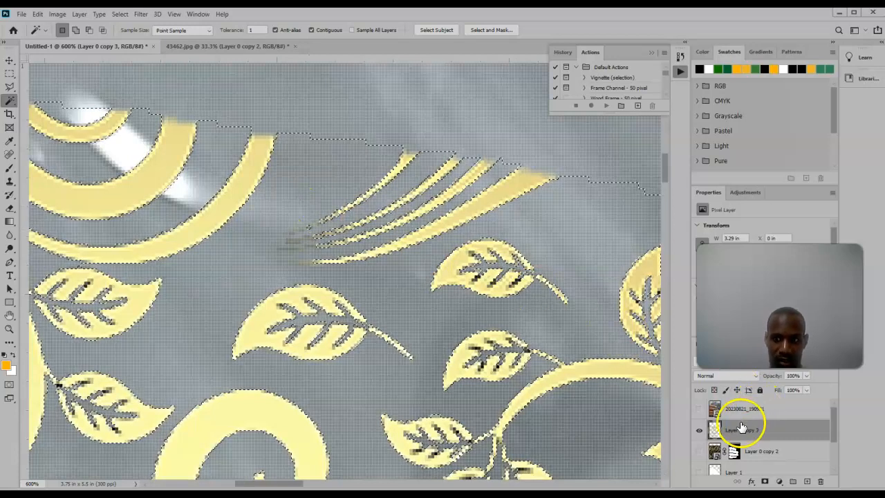
pyautogui.scroll(-2, 699, 454)
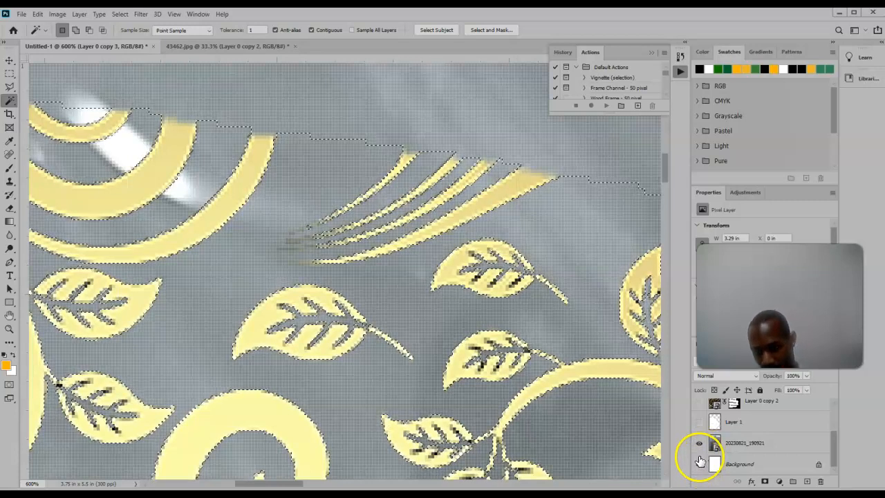
pyautogui.hotkey('ctrl', 'd')
pyautogui.hotkey('ctrl', '0')
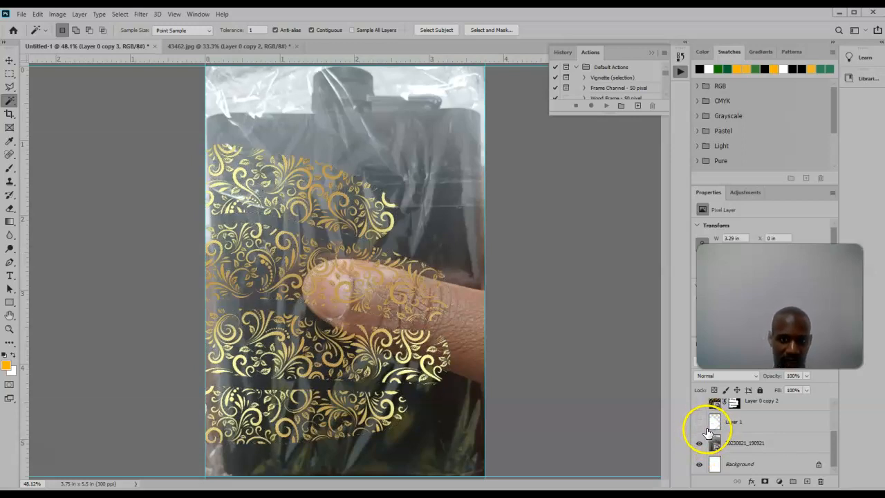
# - Examine how the isolated gold ornament sits over the finger photo at several magnifications
pyautogui.click(468, 359)
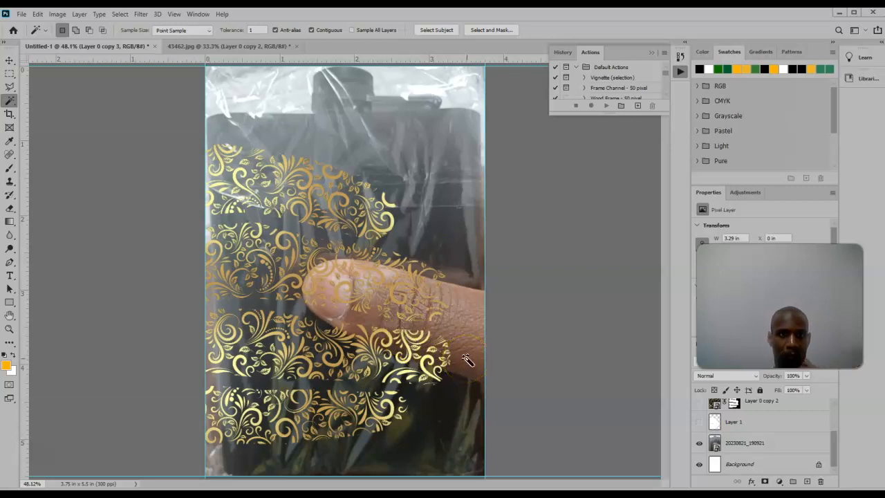
pyautogui.click(385, 334)
pyautogui.click(318, 312)
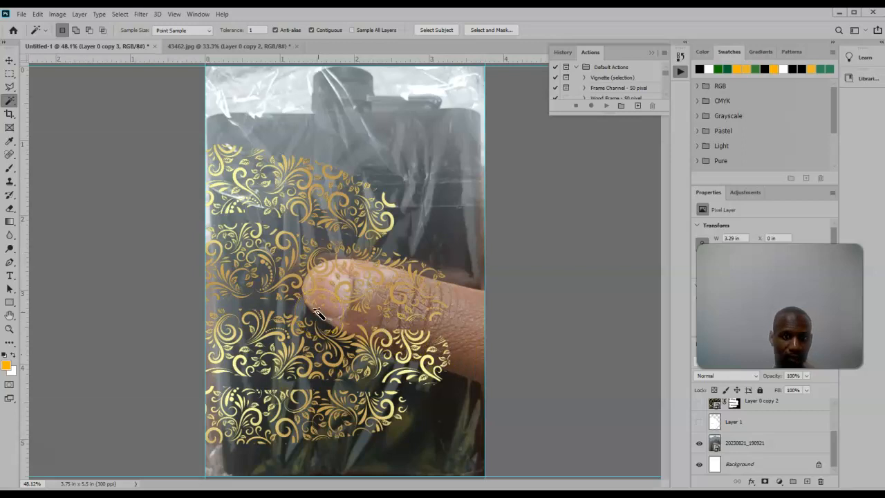
pyautogui.scroll(1, 316, 316)
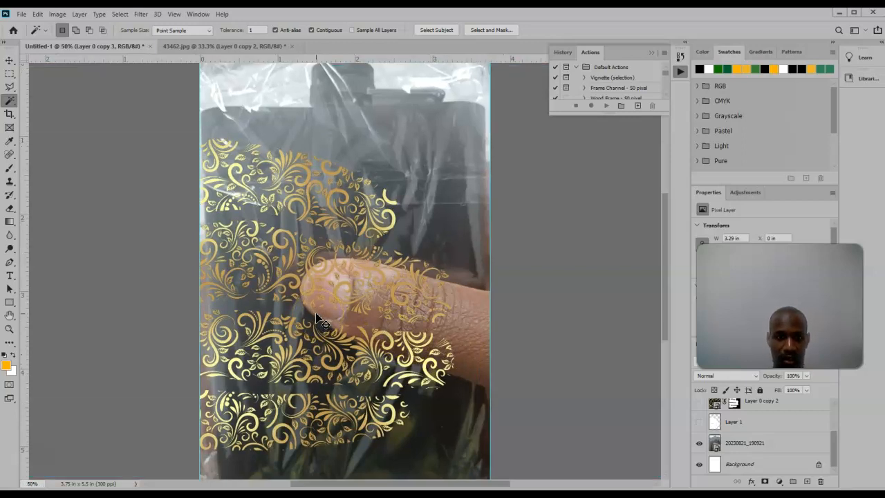
pyautogui.scroll(1, 316, 315)
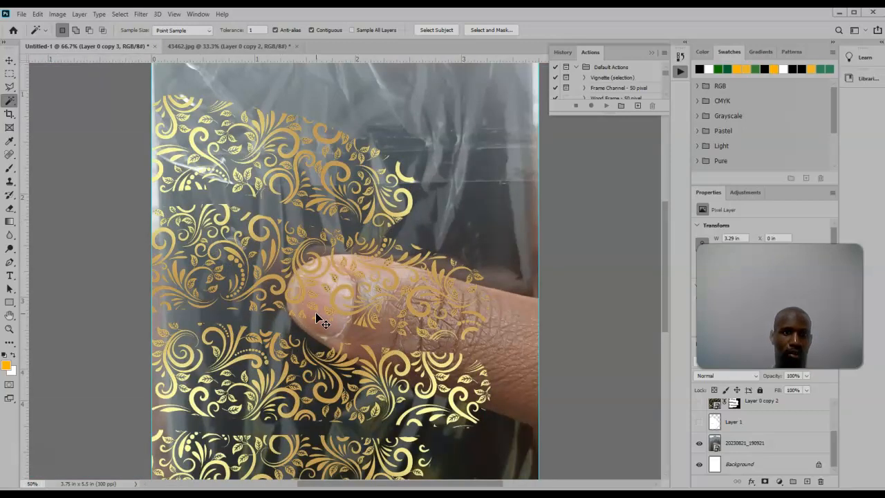
pyautogui.scroll(-2, 316, 315)
pyautogui.scroll(-1, 315, 315)
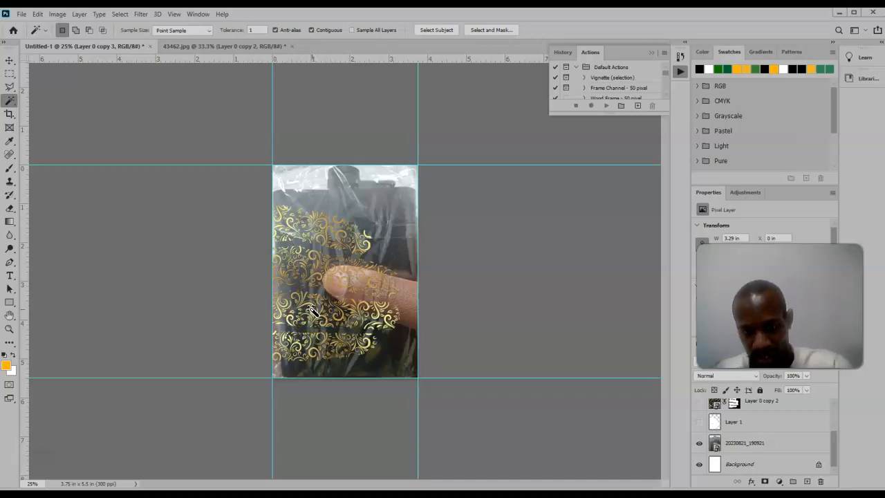
pyautogui.hotkey('ctrl', '+')
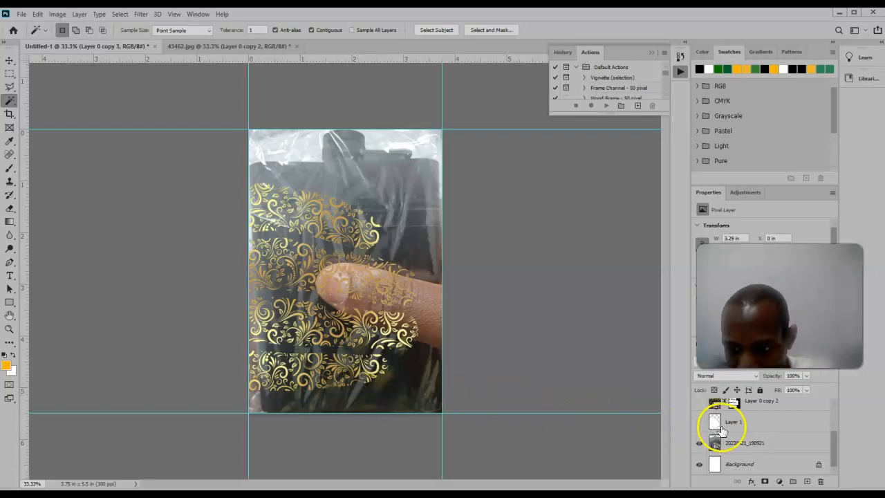
# - Delete the layer mask from Layer 0 copy 2 without applying it and make that pattern layer visible
pyautogui.scroll(1, 745, 436)
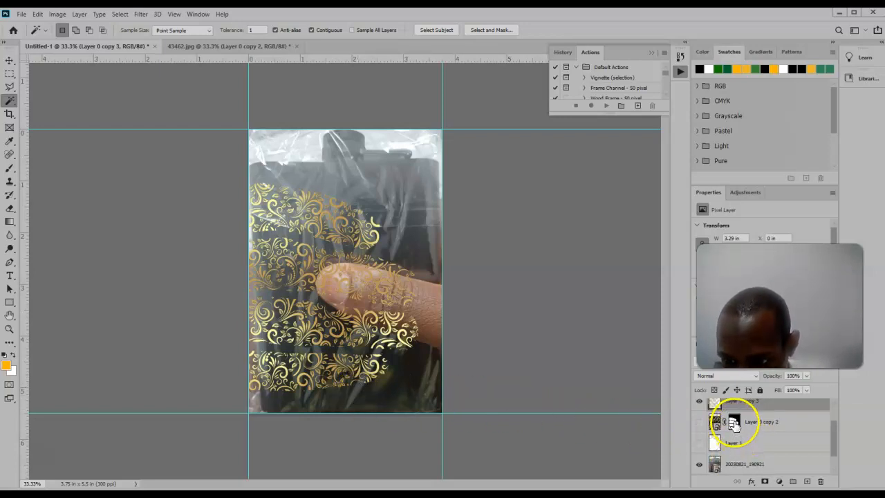
pyautogui.scroll(1, 735, 426)
pyautogui.moveTo(734, 444); pyautogui.dragTo(822, 480)
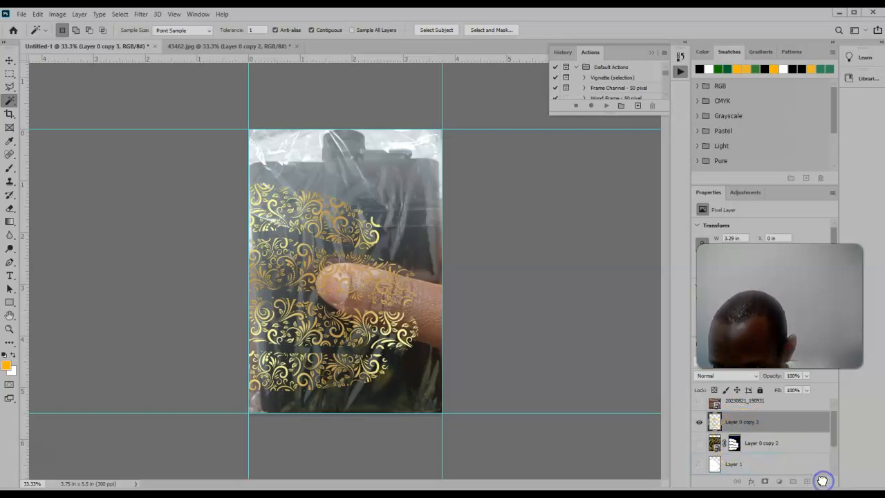
pyautogui.click(700, 446)
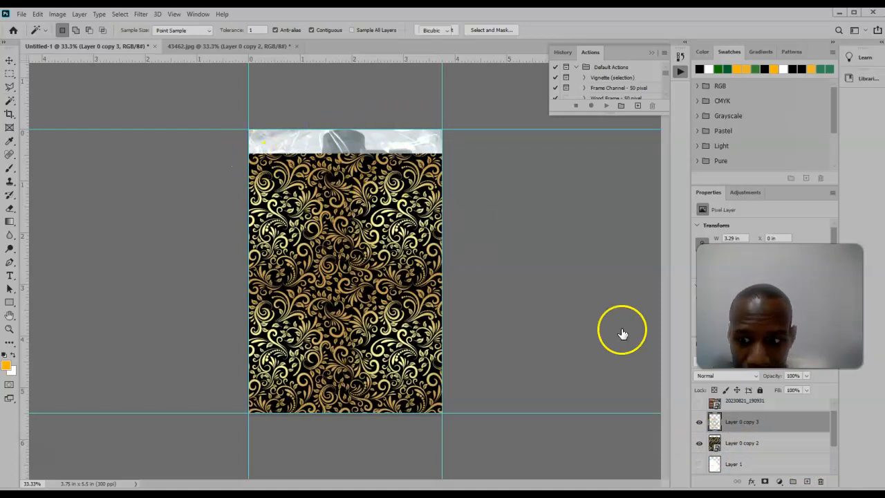
pyautogui.hotkey('ctrl', 't')
pyautogui.press('Escape')
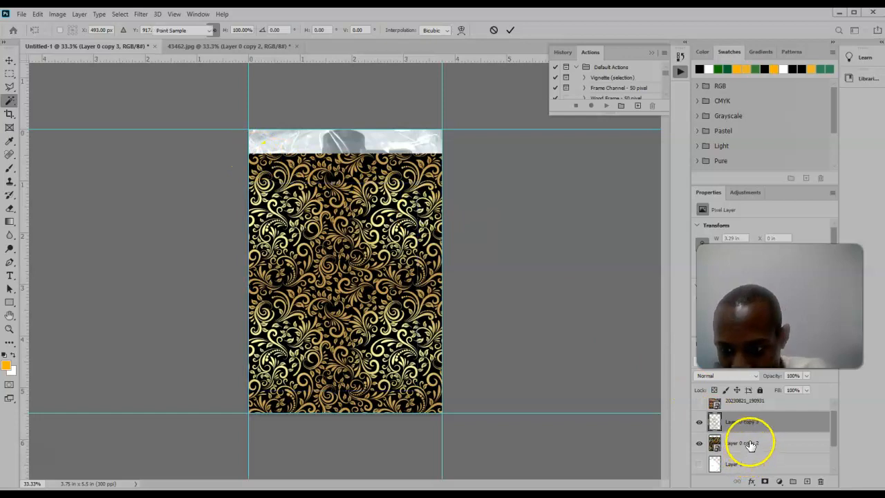
# - Move Layer 0 copy 2 above Layer 0 copy 3 and enlarge the pattern proportionally to about 7.13 in wide
pyautogui.moveTo(740, 441); pyautogui.dragTo(727, 416)
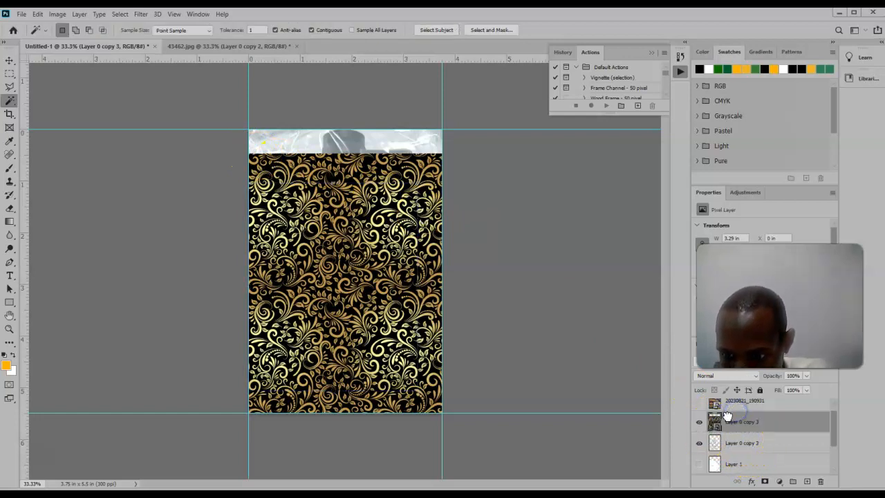
pyautogui.click(716, 419)
pyautogui.hotkey('ctrl', 't')
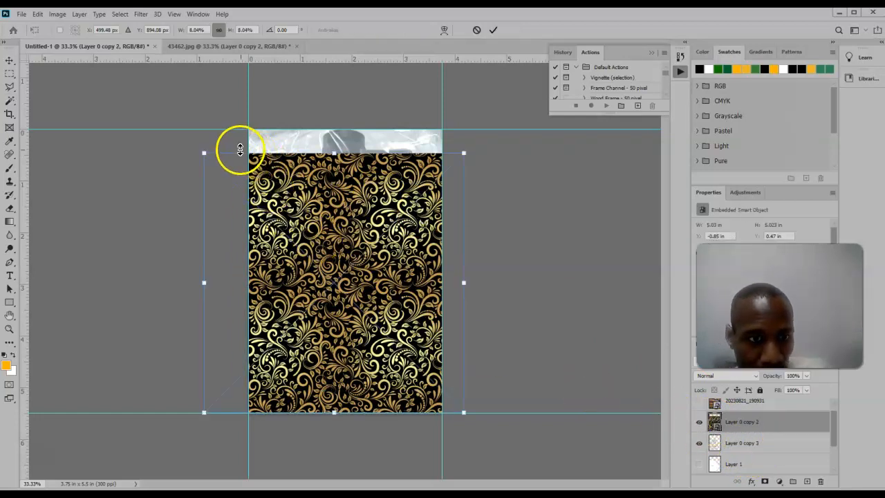
pyautogui.moveTo(192, 142); pyautogui.dragTo(59, 78)
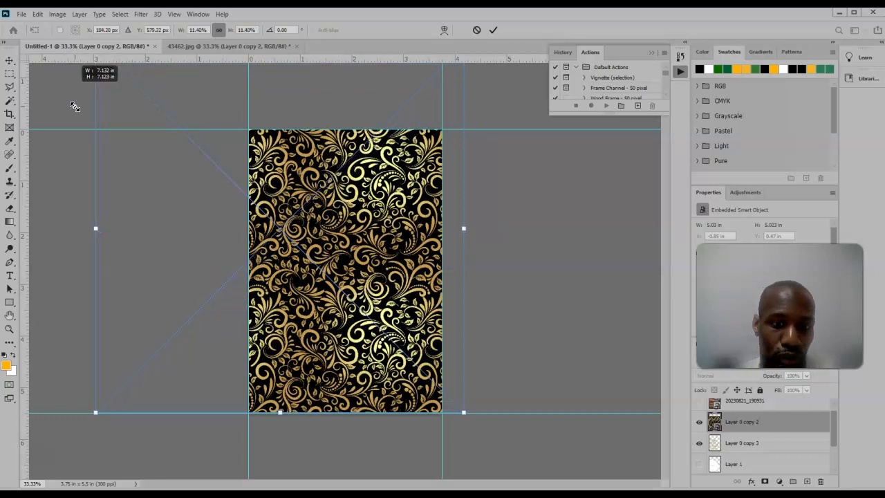
pyautogui.press('Return')
pyautogui.press('w')
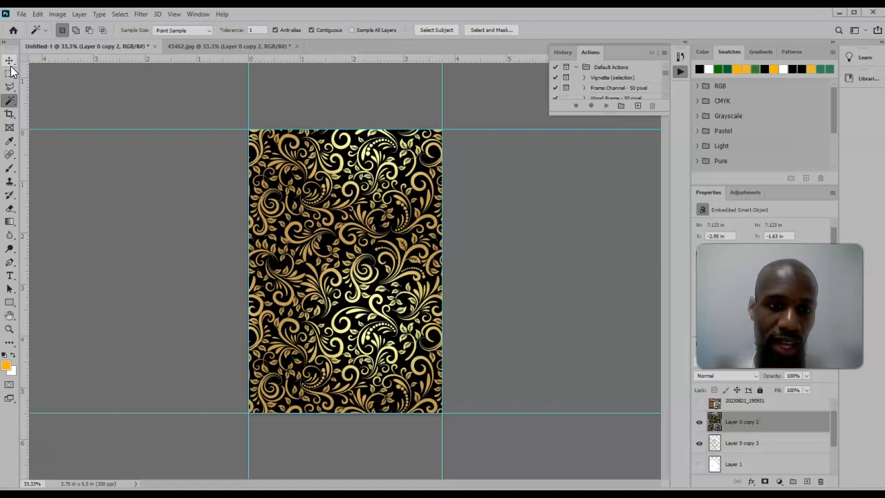
# - Enlarge the Layer 0 copy 2 pattern further, to about 8.38 in wide, extending it below the canvas
pyautogui.click(4, 85)
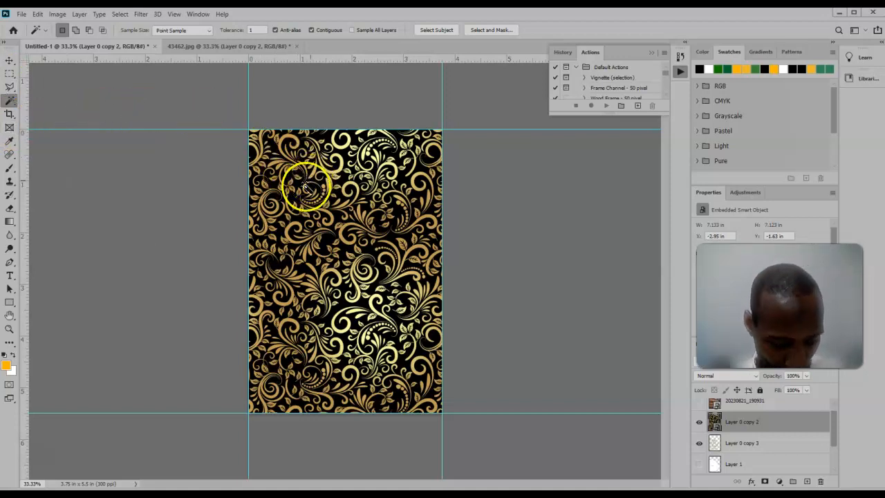
pyautogui.hotkey('ctrl', 't')
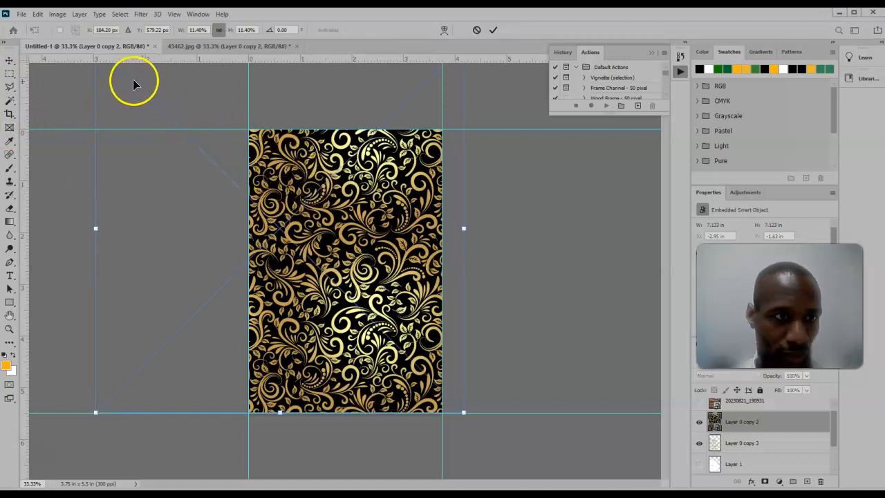
pyautogui.moveTo(95, 412); pyautogui.dragTo(33, 477)
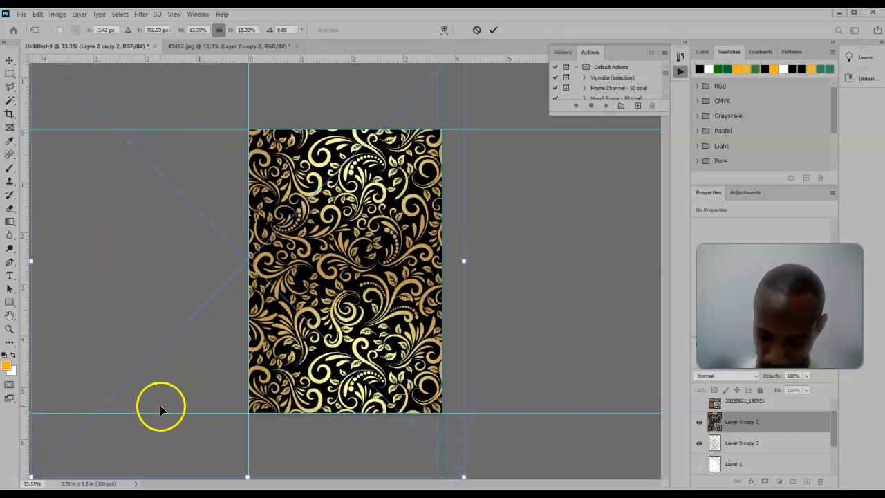
pyautogui.press('Return')
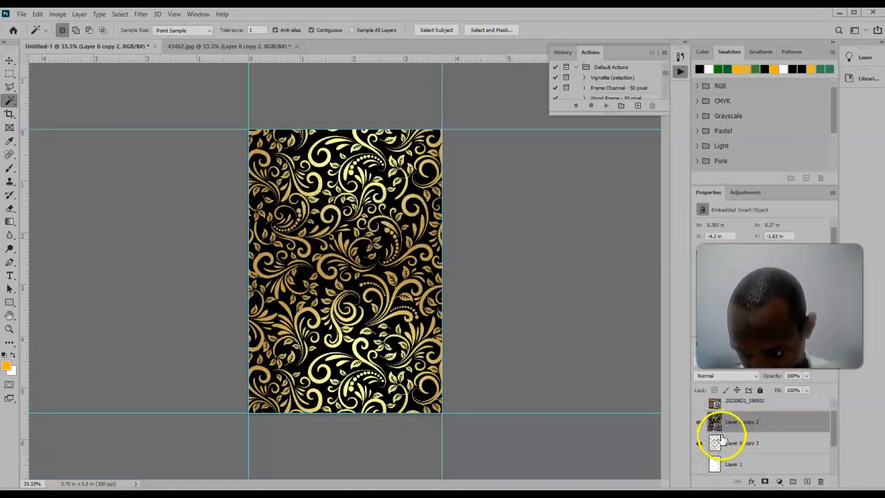
# - Try to load the outline of Layer 1 as a selection while Layer 0 copy 2 is active
pyautogui.keyDown('ctrl'); pyautogui.click(715, 465); pyautogui.keyUp('ctrl')
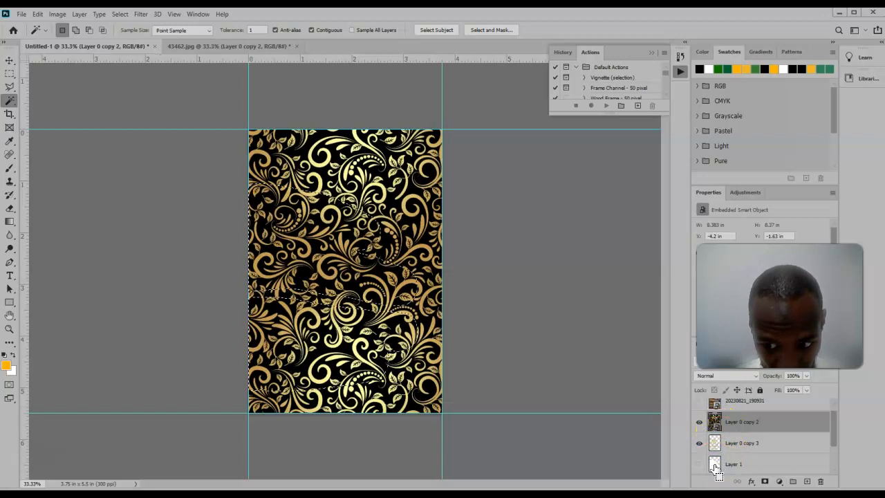
pyautogui.moveTo(714, 441); pyautogui.dragTo(716, 430)
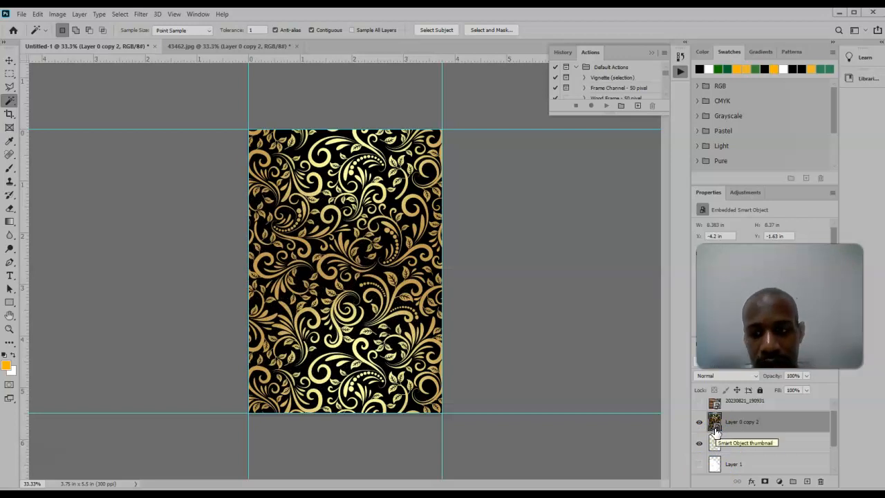
pyautogui.keyDown('ctrl'); pyautogui.click(714, 424); pyautogui.keyUp('ctrl')
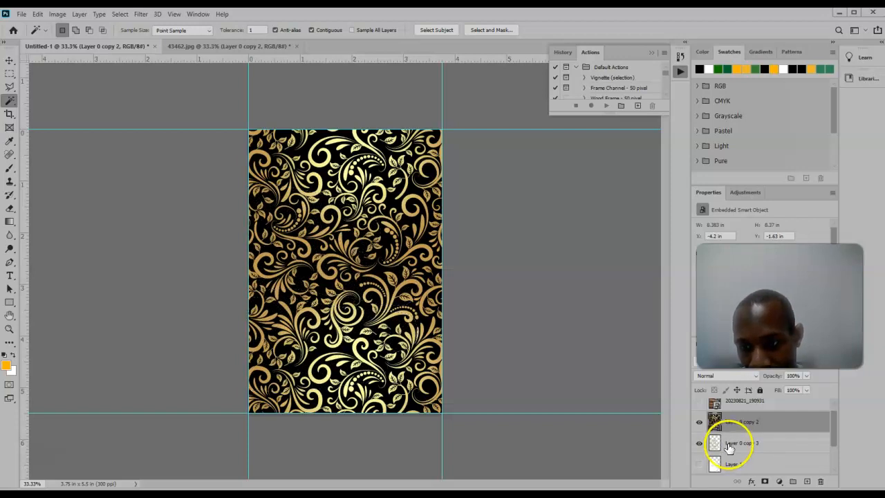
# - Undo the scaling, reordering and mask deletion on Layer 0 copy 2
pyautogui.hotkey('ctrl', 'z')
pyautogui.moveTo(729, 446); pyautogui.dragTo(729, 445)
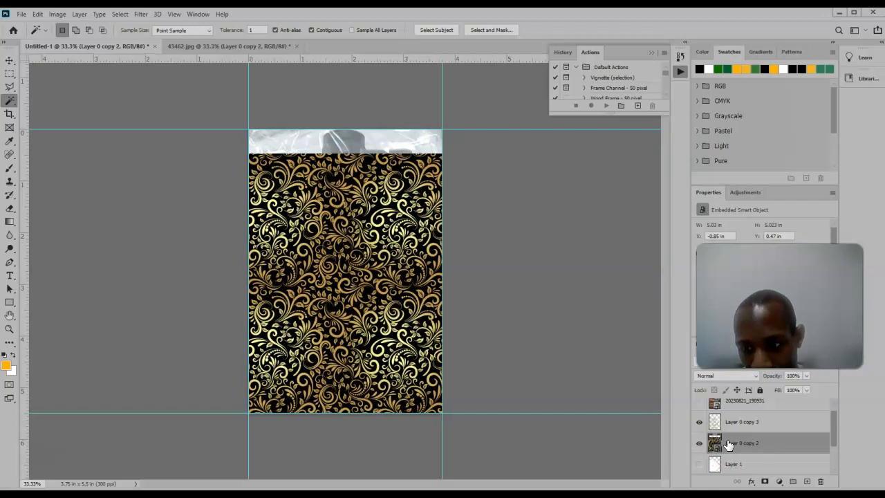
pyautogui.hotkey('ctrl', ',')
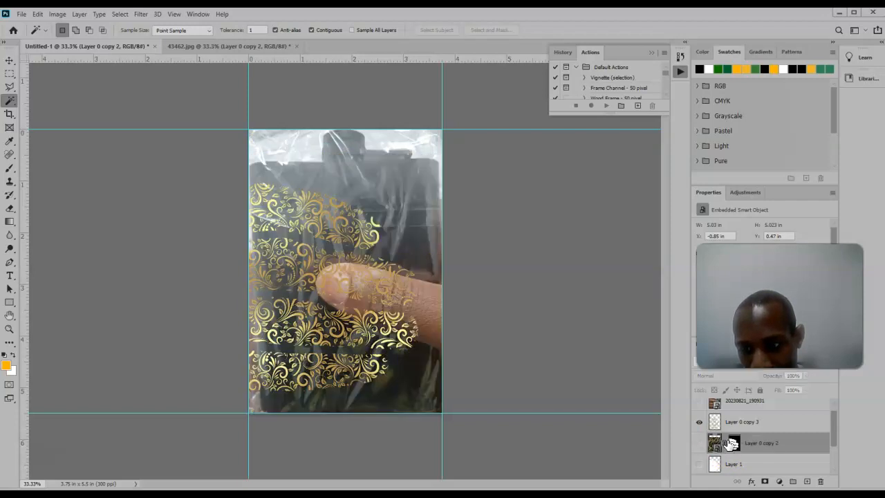
# - Load Layer 0 copy 2's mask as a selection, fill it with black at 100% opacity on a new layer, and deselect
pyautogui.keyDown('ctrl'); pyautogui.click(734, 443); pyautogui.keyUp('ctrl')
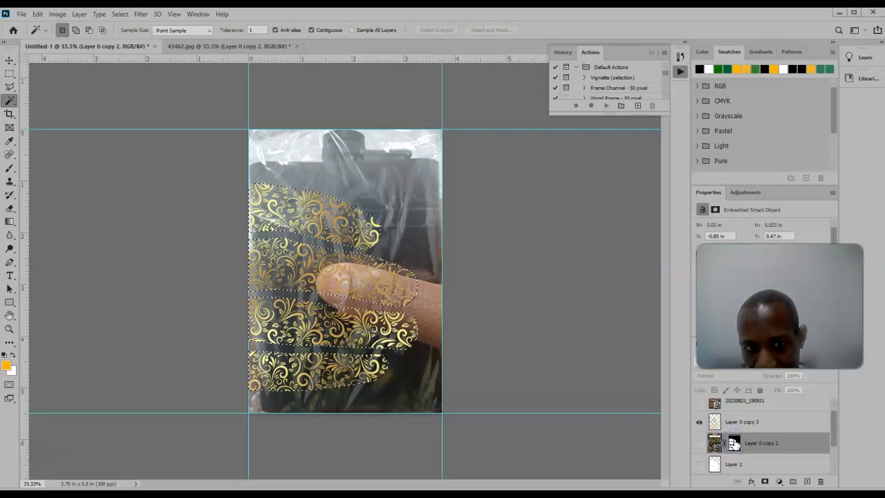
pyautogui.click(808, 482)
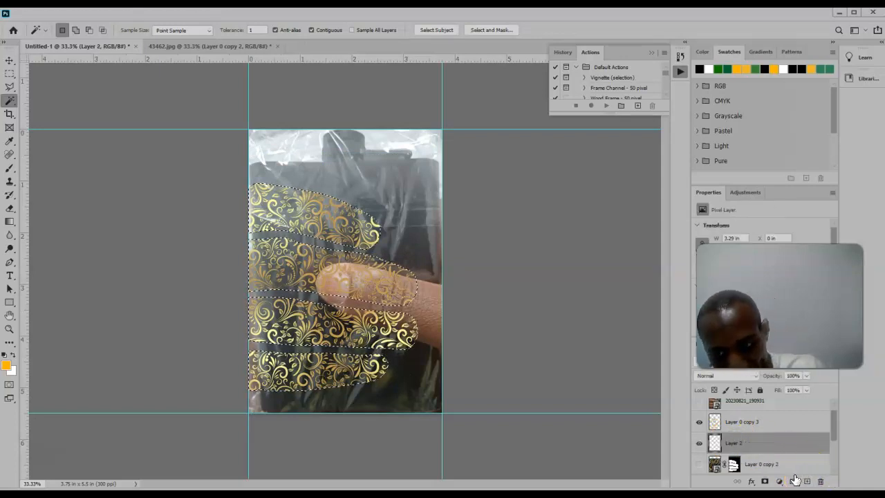
pyautogui.hotkey('shift', 'F5')
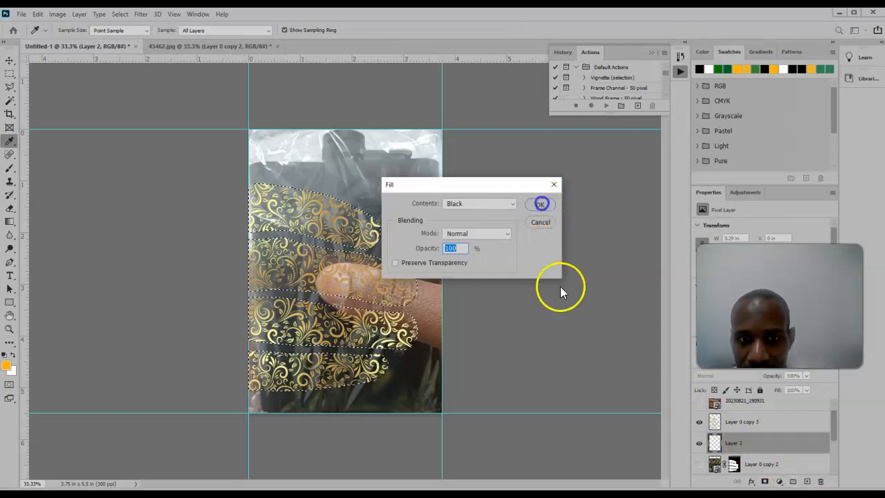
pyautogui.press('Return')
pyautogui.press('w')
pyautogui.hotkey('ctrl', 'd')
# - Rename the new black finger-shaped layer to Mask
pyautogui.click(732, 443)
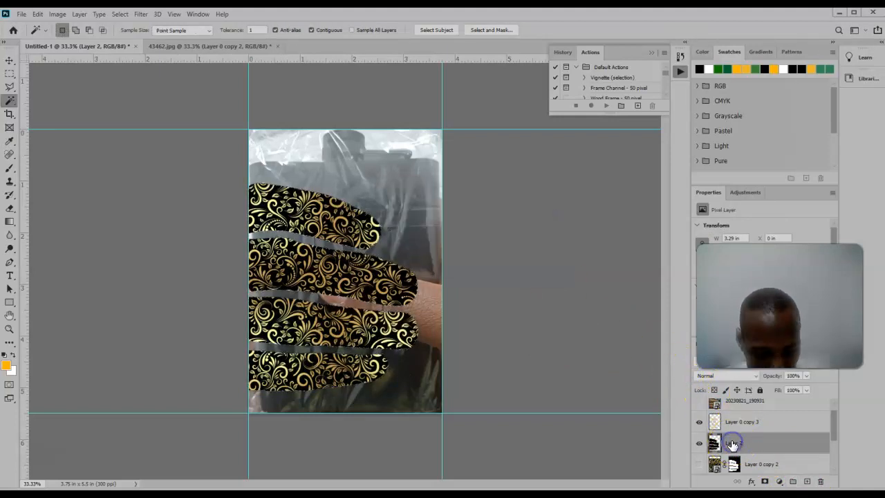
pyautogui.doubleClick(732, 443)
pyautogui.press('Return')
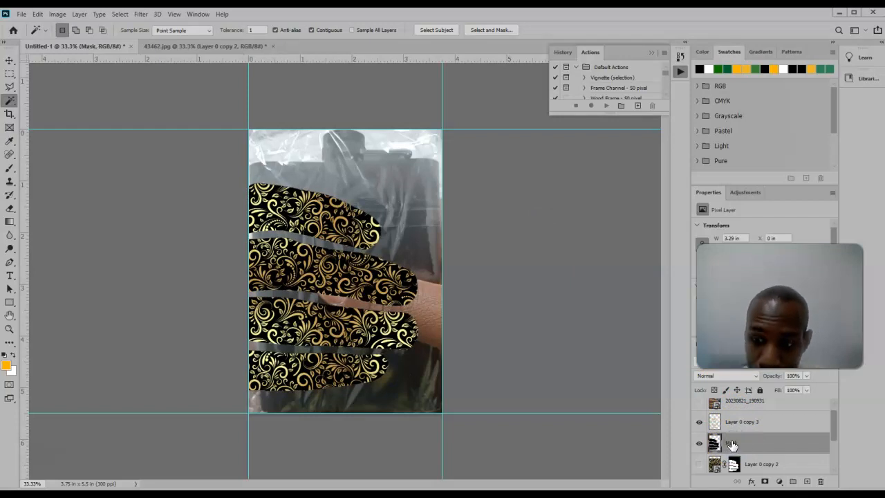
# - Show Layer 0 copy 2 without its mask above Layer 0 copy 3, and hide the Layer 0 copy 3 and Mask layers
pyautogui.moveTo(731, 460); pyautogui.dragTo(781, 417)
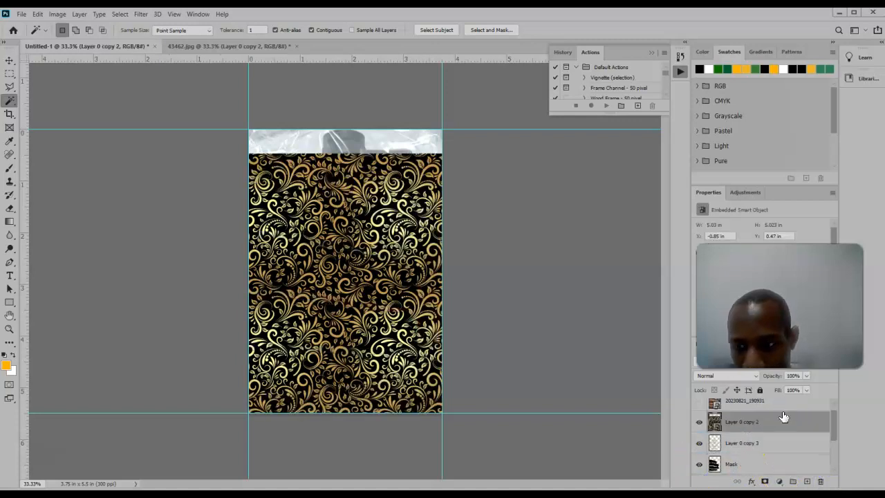
pyautogui.click(723, 421)
pyautogui.click(712, 426)
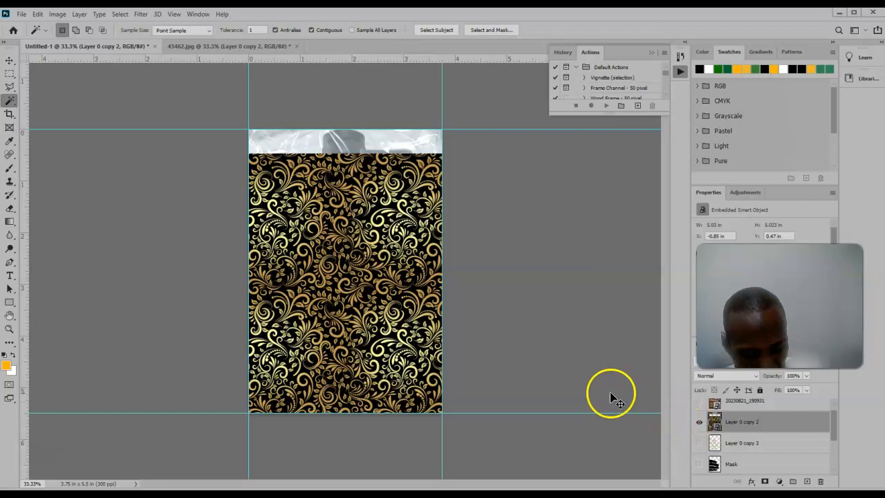
# - Scale the Layer 0 copy 2 pattern up proportionally to about 9.39 in wide so it covers the whole canvas
pyautogui.hotkey('ctrl', 't')
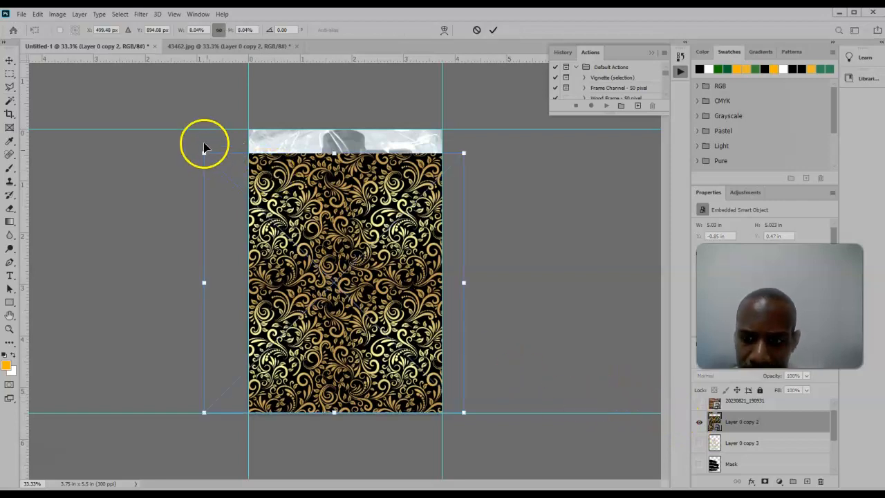
pyautogui.moveTo(173, 122); pyautogui.dragTo(4, 10)
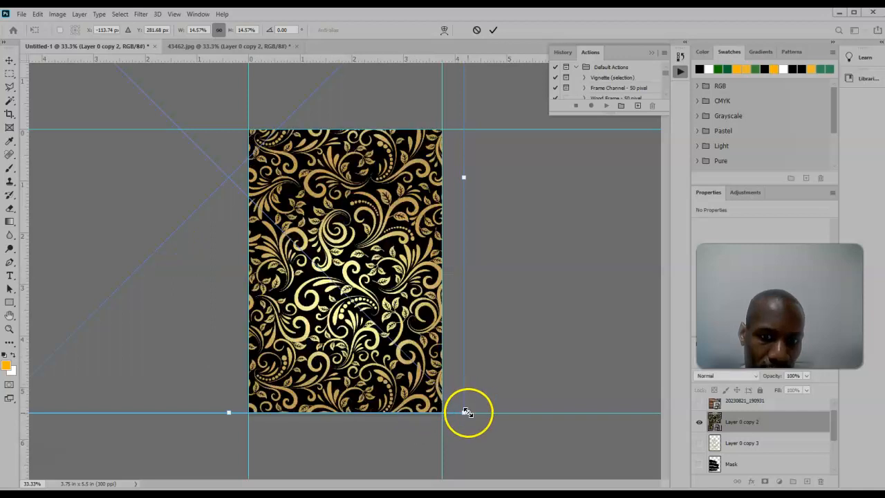
pyautogui.moveTo(475, 424)
pyautogui.mouseDown()
pyautogui.moveTo(485, 439)
pyautogui.moveTo(477, 432)
pyautogui.mouseUp()
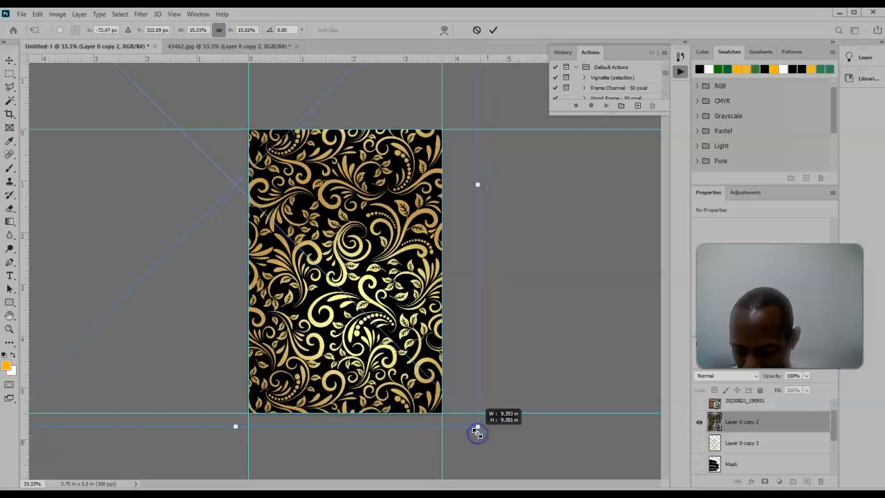
pyautogui.press('Return')
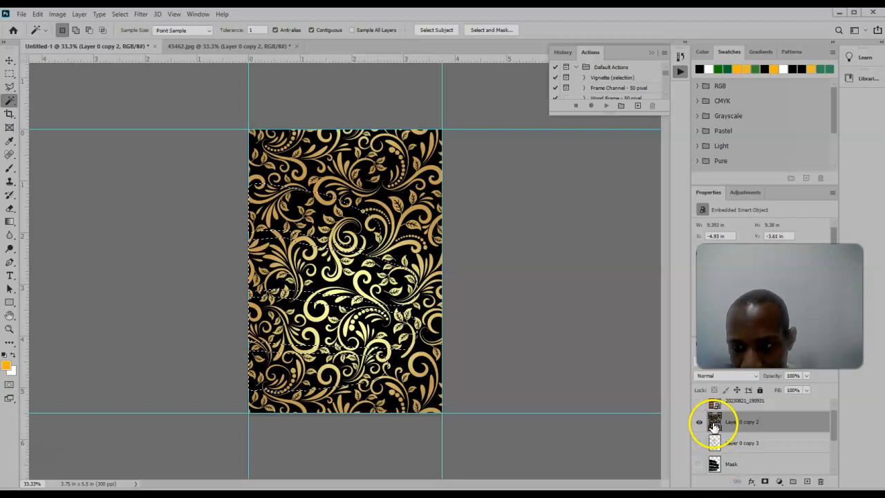
# - Copy the enlarged pattern inside the finger-shaped selection to a new layer and hide Layer 0 copy 2
pyautogui.rightClick(323, 219)
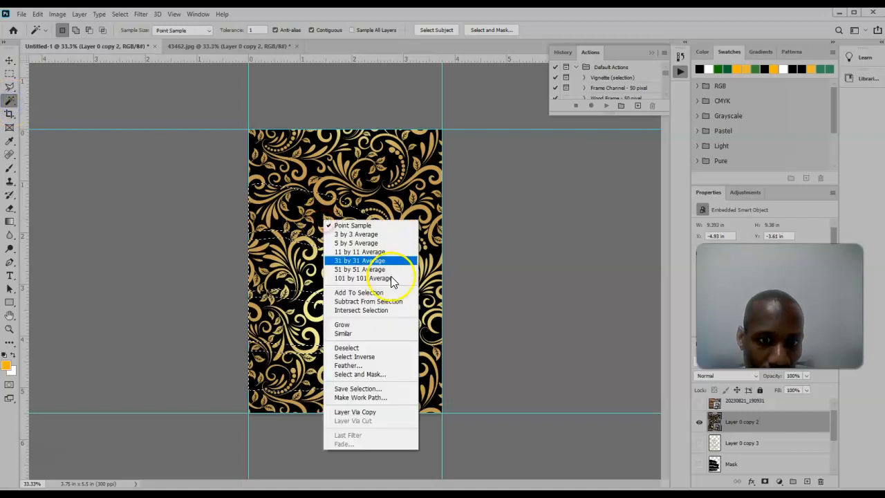
pyautogui.click(386, 409)
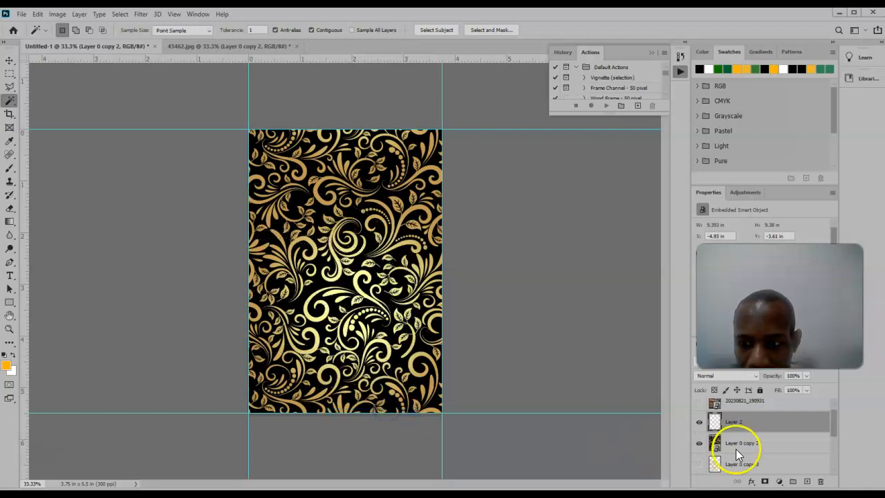
pyautogui.click(699, 443)
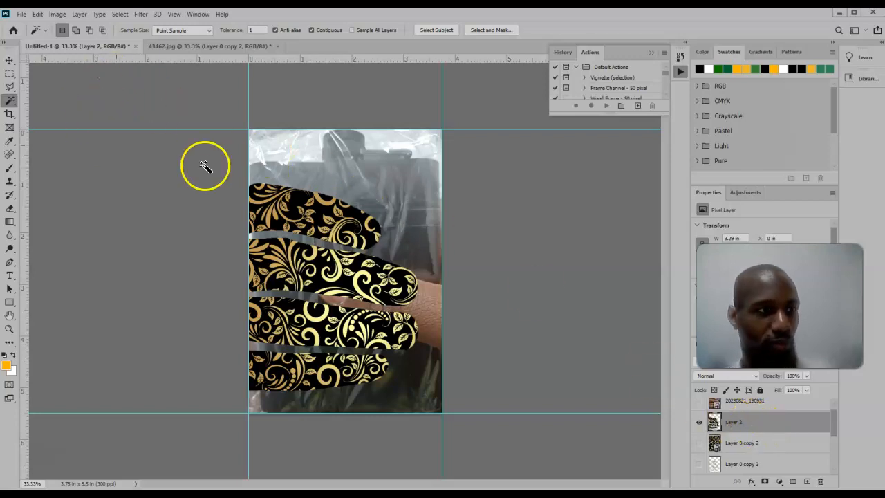
# - Select the black background on the uppermost finger of Layer 2 with the Magic Wand at a tolerance of 1
pyautogui.click(299, 201)
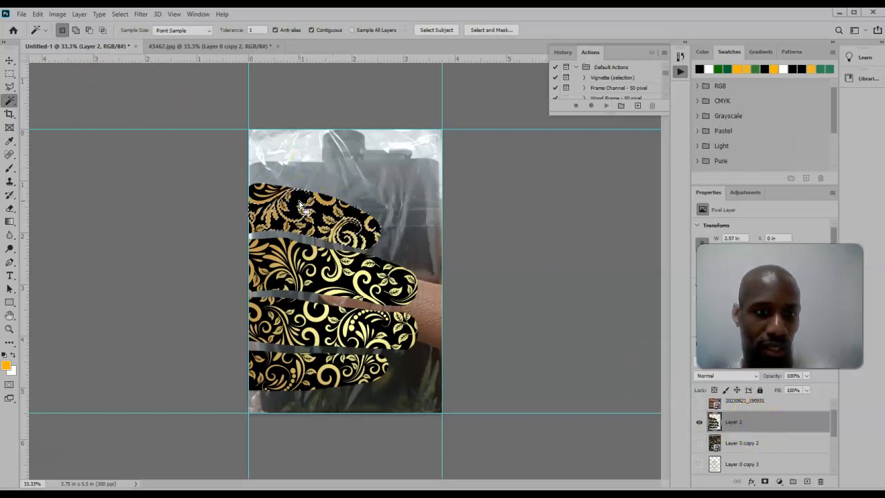
pyautogui.rightClick(298, 202)
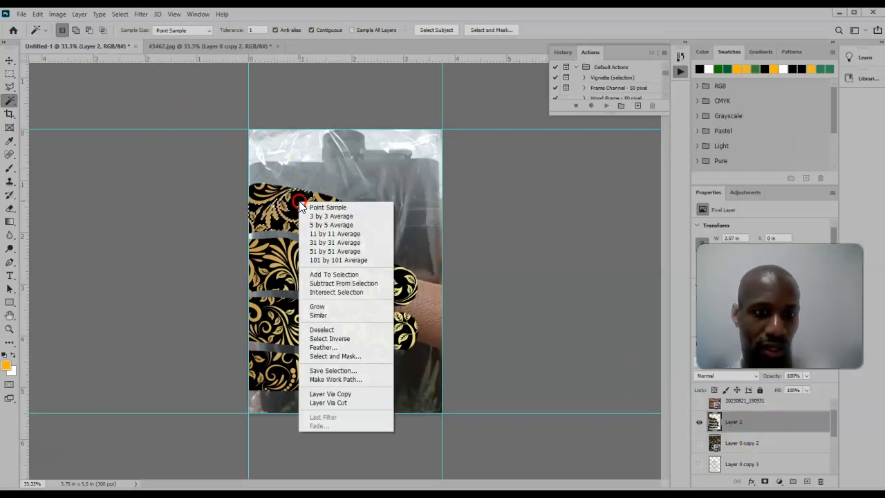
pyautogui.click(364, 26)
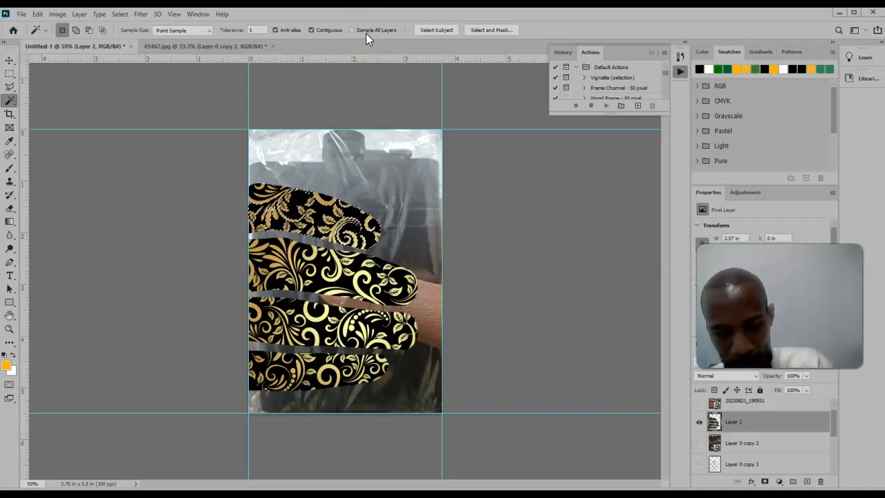
# - Examine the selected black background and the larger gold ornament on the upper fingers at 100% magnification
pyautogui.hotkey('ctrl', '+')
pyautogui.hotkey('ctrl', '+')
pyautogui.hotkey('ctrl', '+')
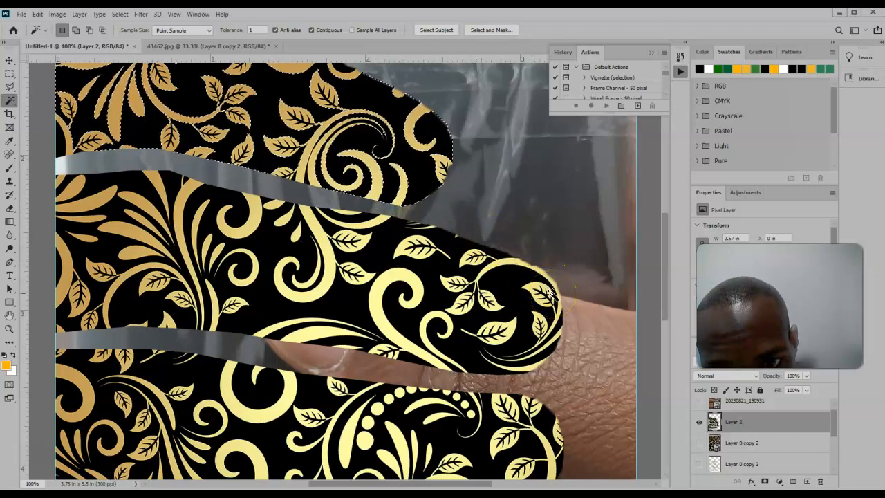
pyautogui.moveTo(467, 219); pyautogui.dragTo(525, 306)
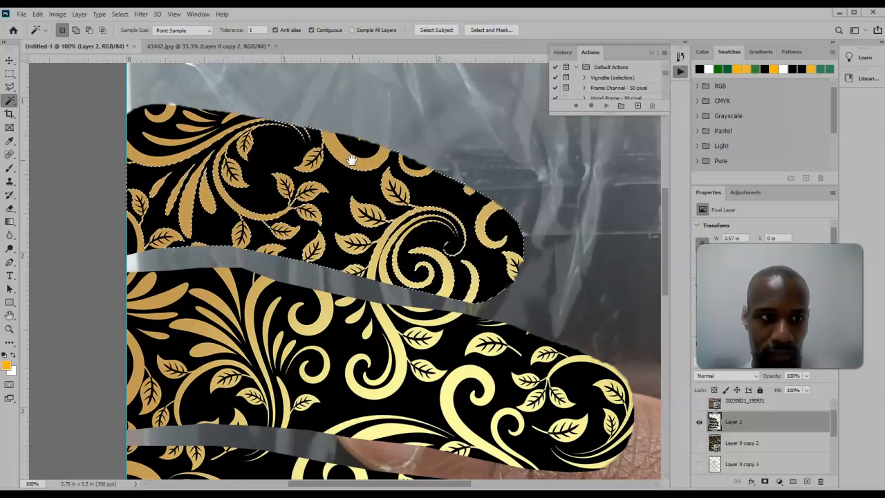
pyautogui.rightClick(443, 197)
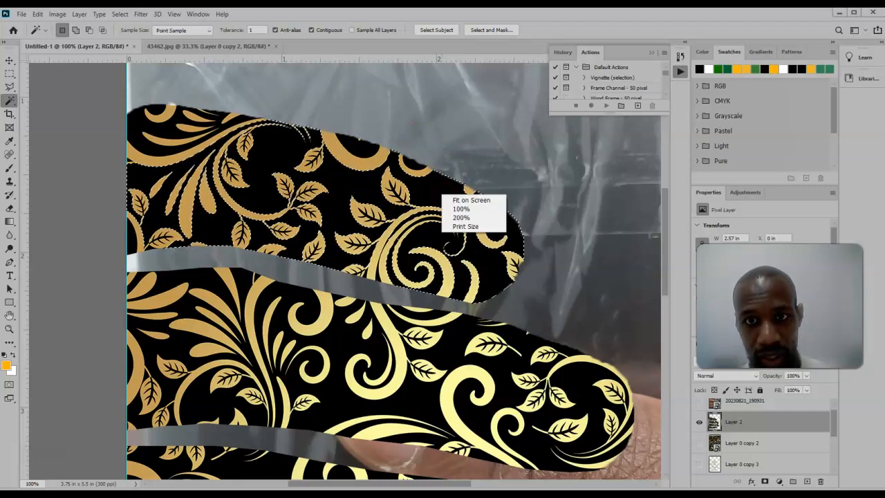
pyautogui.click(551, 30)
pyautogui.click(727, 422)
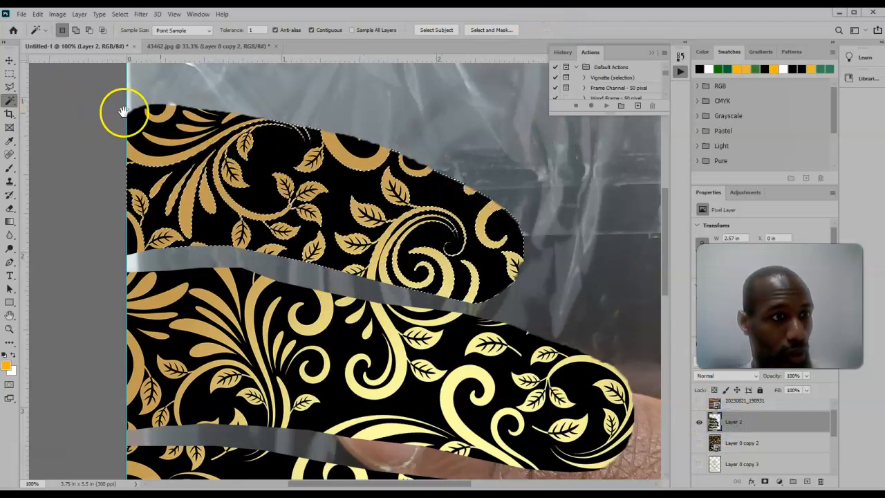
pyautogui.rightClick(268, 142)
pyautogui.click(251, 142)
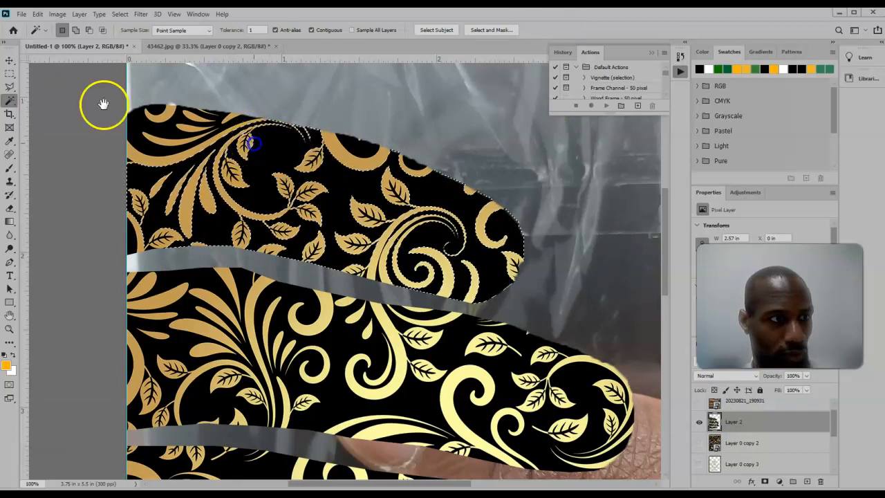
# - Extend the black selection on Layer 2 to all similar black areas of the finger pattern using Similar
pyautogui.click(11, 101)
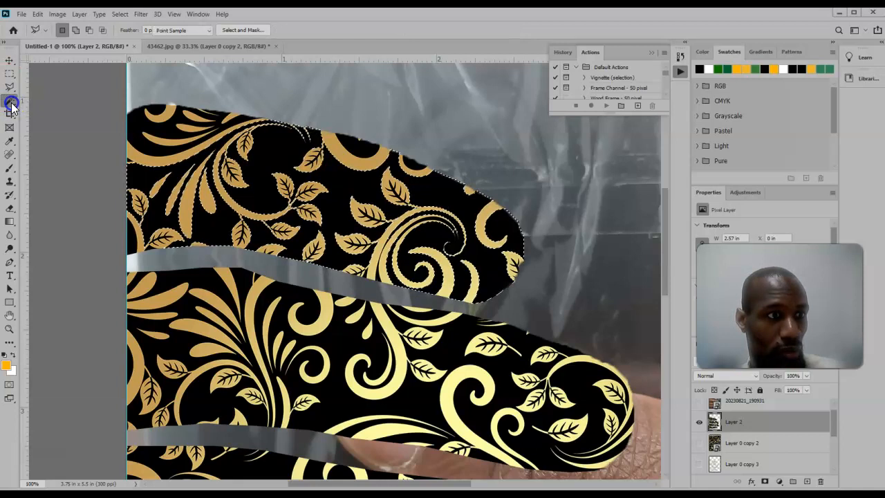
pyautogui.rightClick(346, 181)
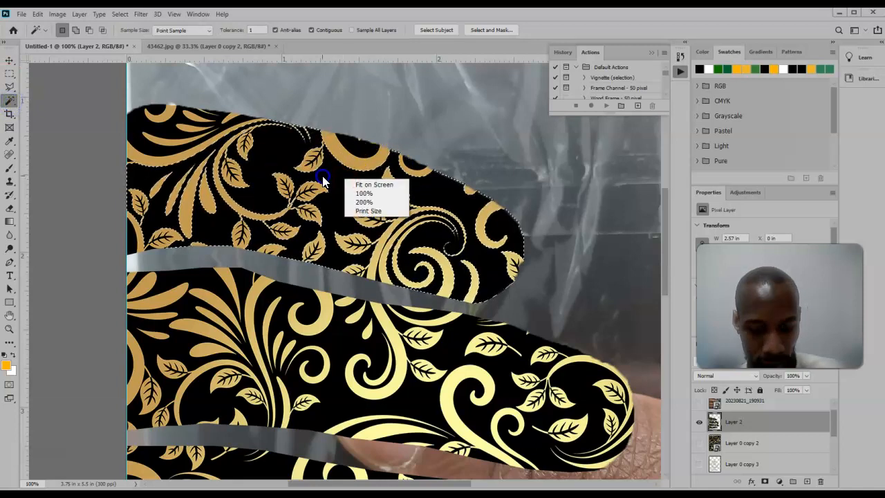
pyautogui.click(322, 178)
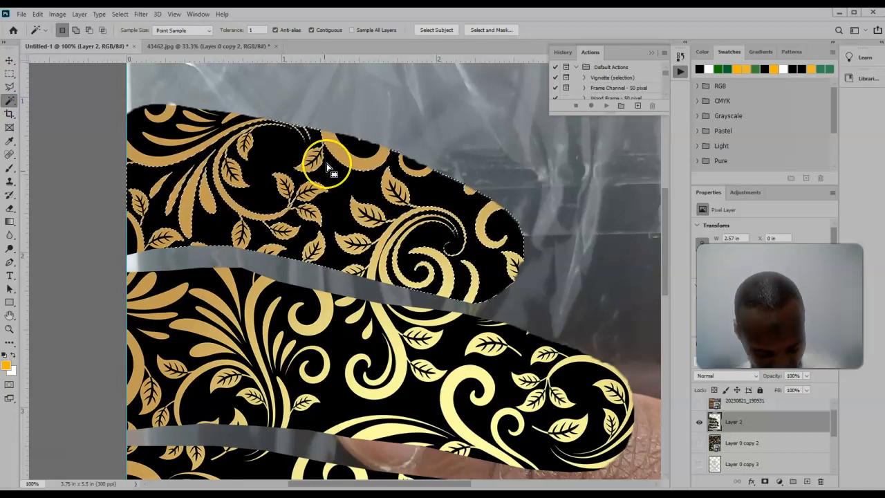
pyautogui.click(327, 164)
pyautogui.rightClick(328, 168)
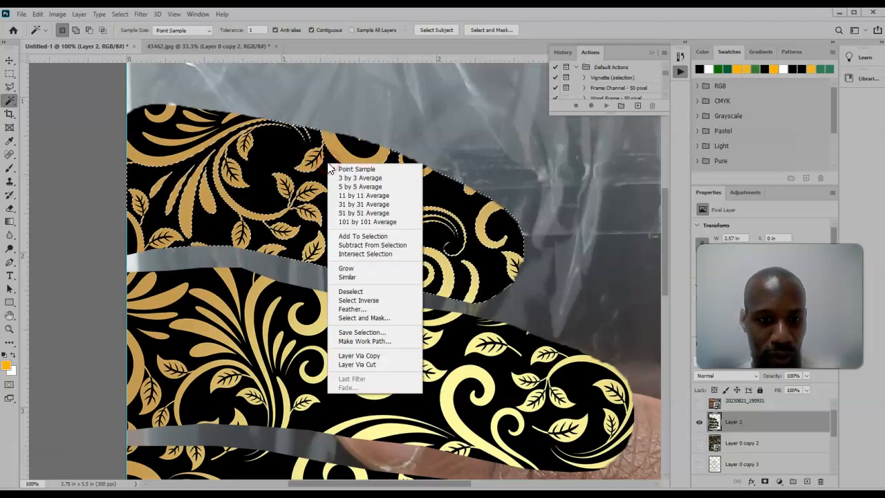
pyautogui.click(314, 212)
pyautogui.moveTo(318, 184); pyautogui.dragTo(293, 178)
pyautogui.rightClick(319, 180)
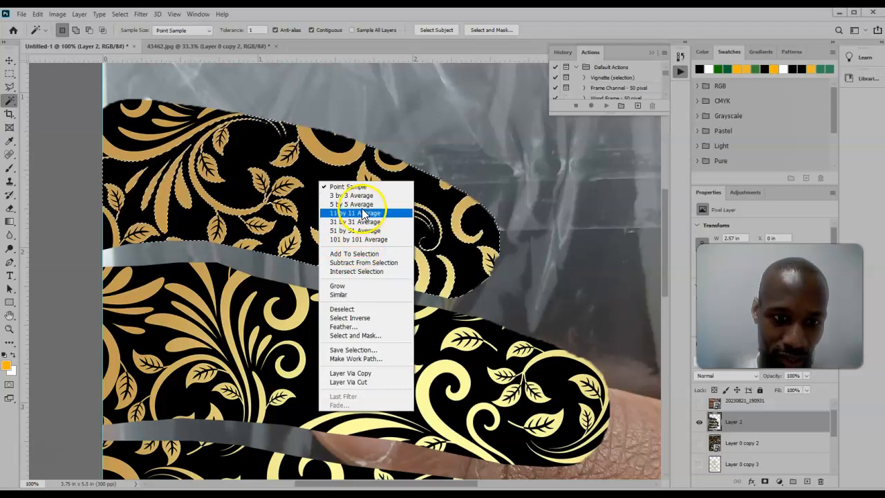
pyautogui.click(372, 296)
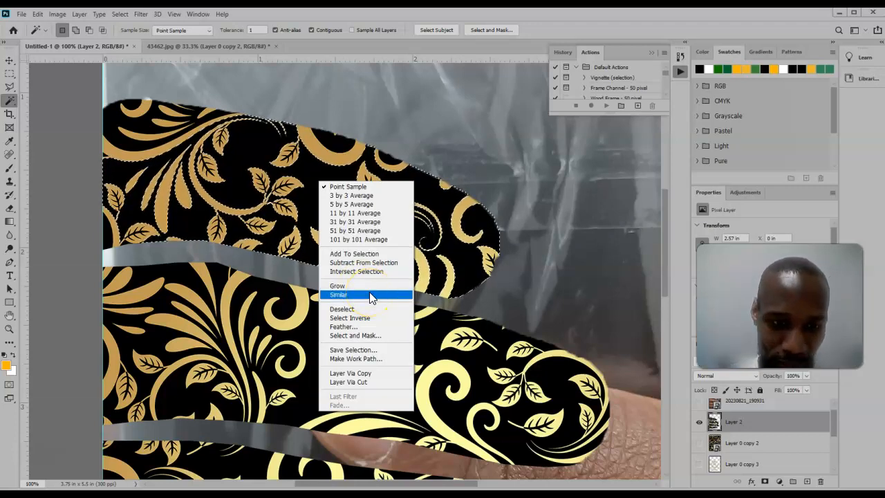
pyautogui.click(378, 286)
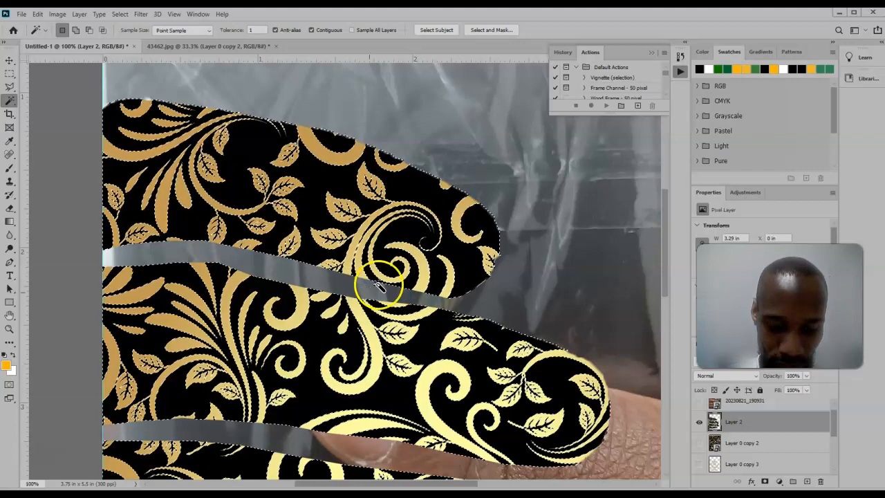
# - Delete the selected black background from Layer 2 and deselect
pyautogui.press('Delete')
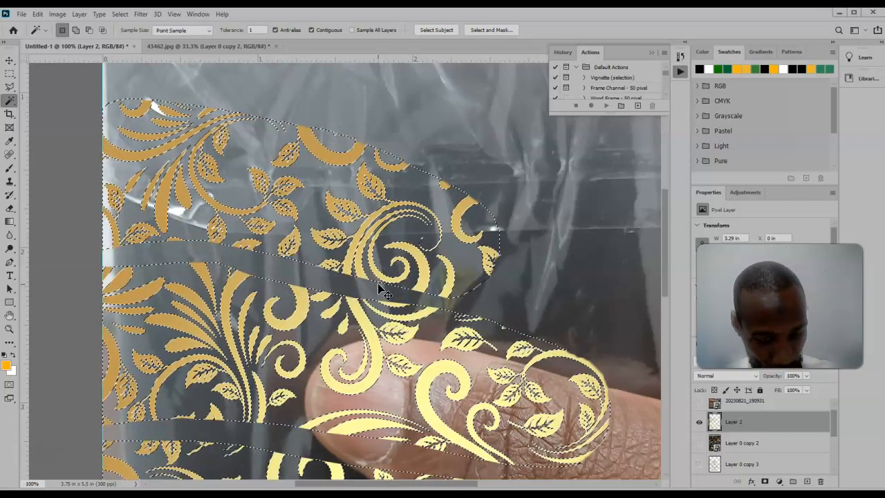
pyautogui.hotkey('ctrl', 'd')
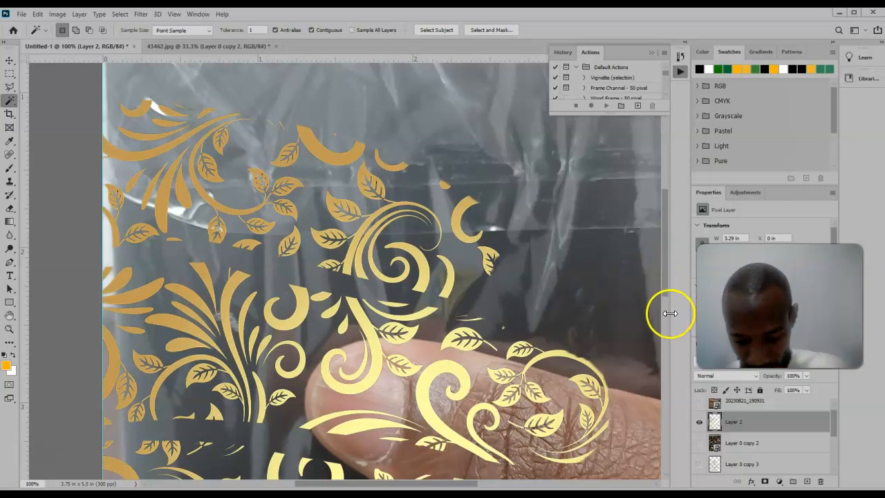
pyautogui.hotkey('ctrl', '-')
pyautogui.hotkey('ctrl', '-')
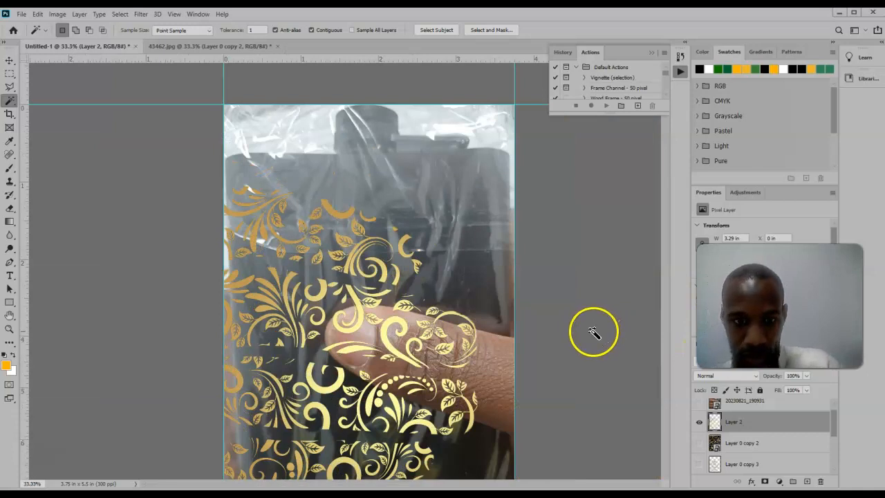
pyautogui.hotkey('ctrl', '-')
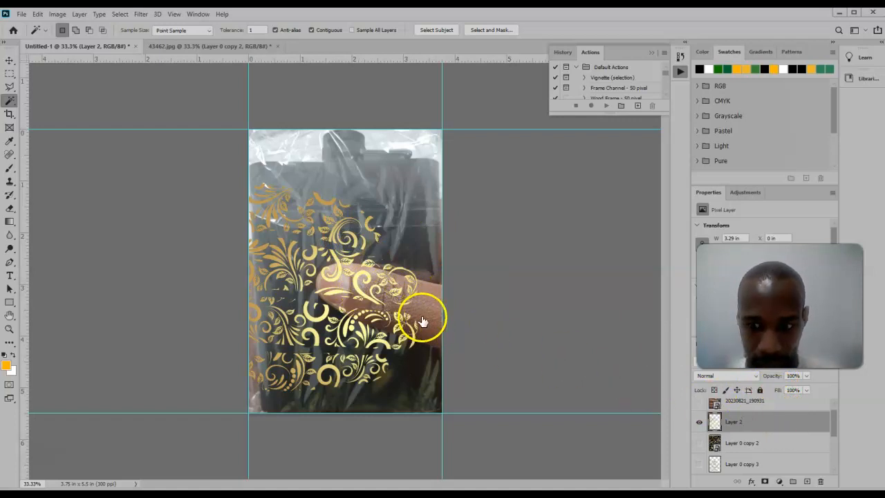
pyautogui.press('space')
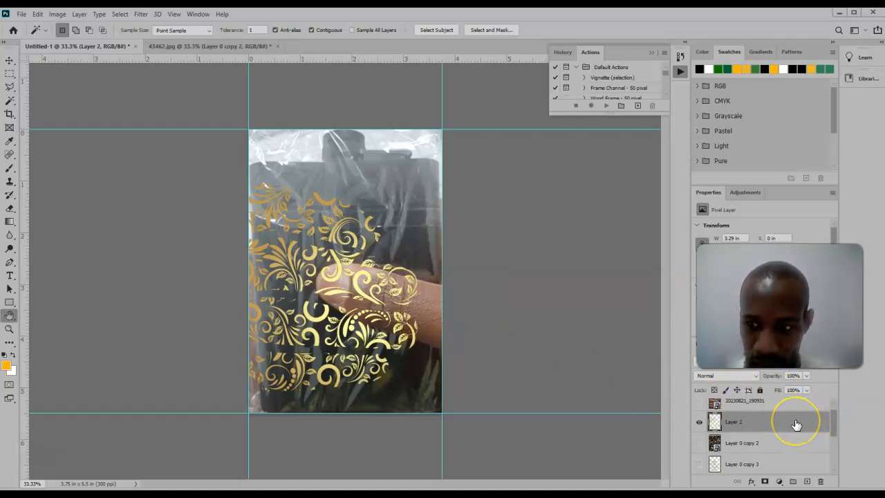
# - Apply a black Color Overlay (000000) to the finger ornament on Layer 2
pyautogui.doubleClick(796, 425)
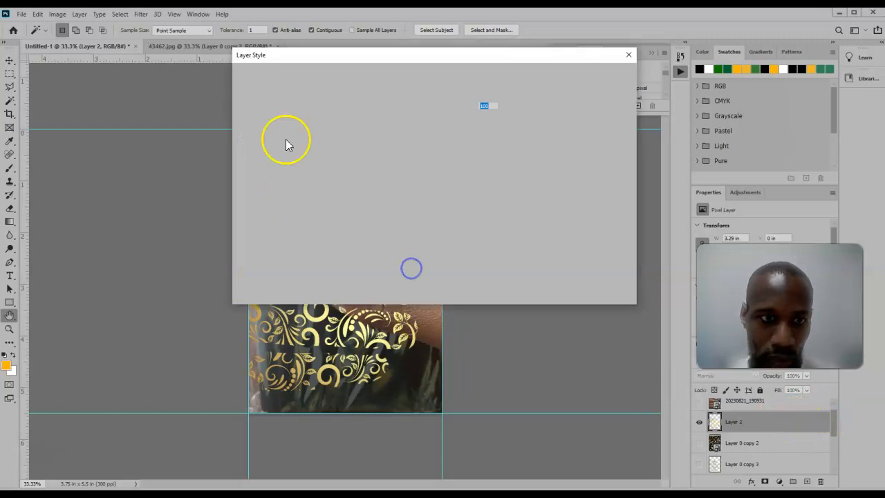
pyautogui.moveTo(302, 54); pyautogui.dragTo(545, 100)
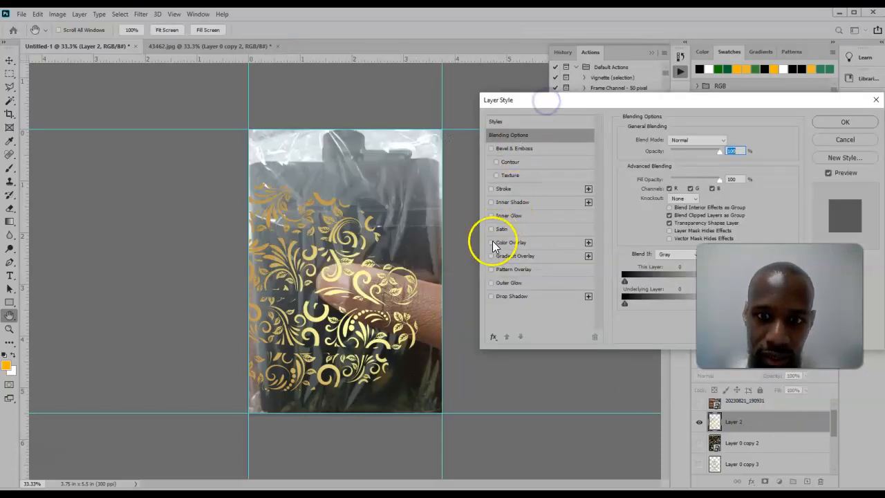
pyautogui.click(511, 241)
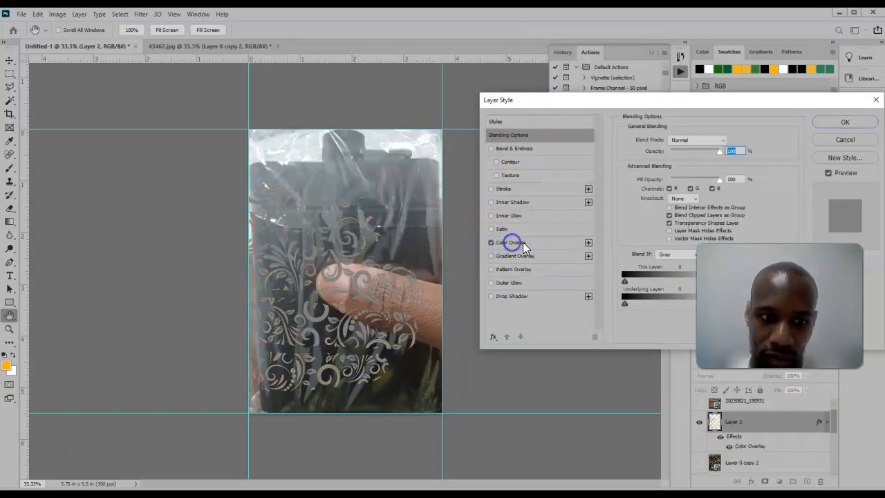
pyautogui.click(727, 141)
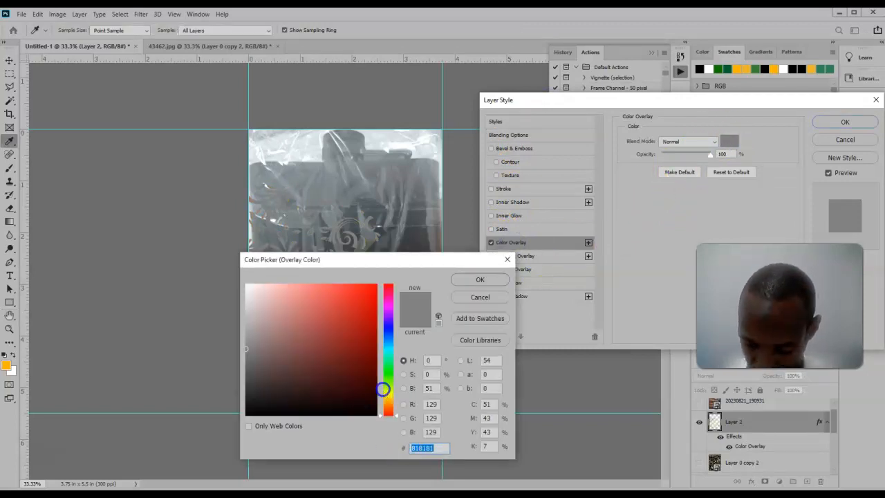
pyautogui.write('000000')
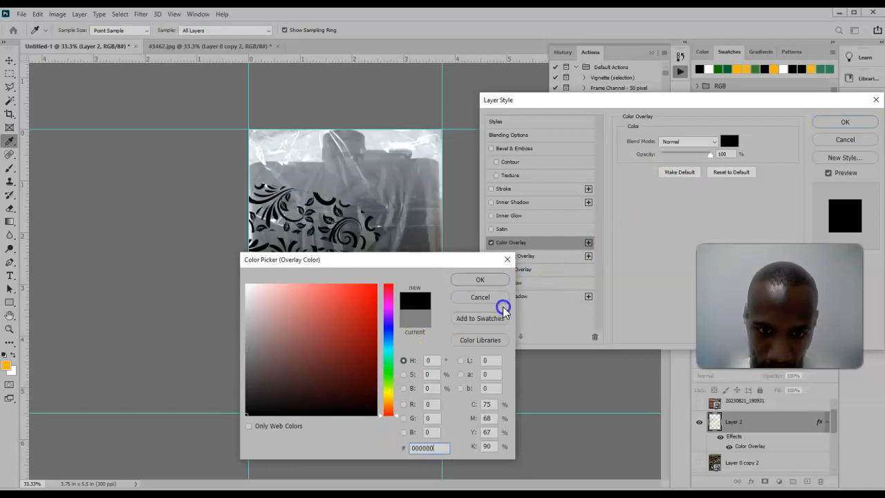
pyautogui.click(494, 280)
pyautogui.click(850, 123)
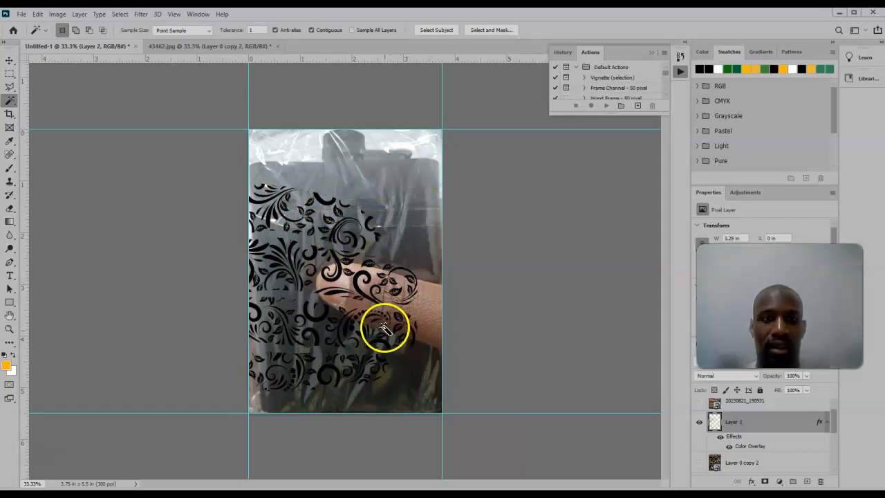
# - Show the 20230821_190931 hand photo and move the finger pattern's Layer 2 above it
pyautogui.click(699, 402)
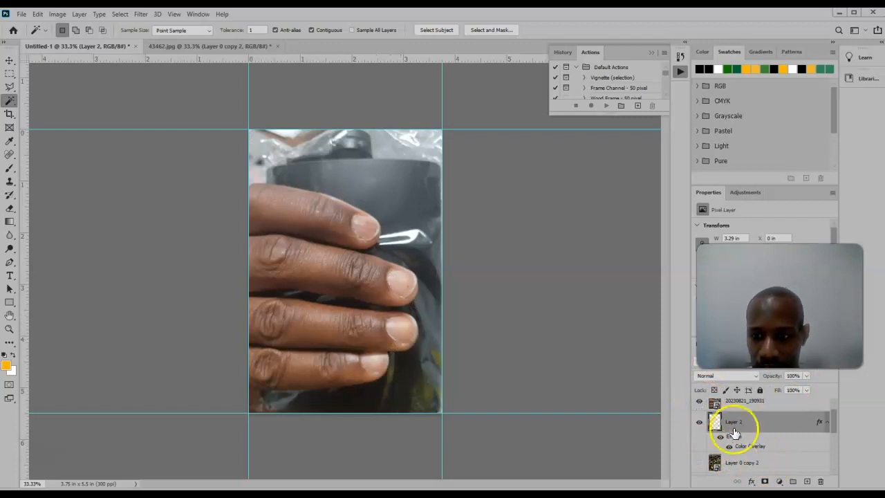
pyautogui.moveTo(761, 431); pyautogui.dragTo(759, 404)
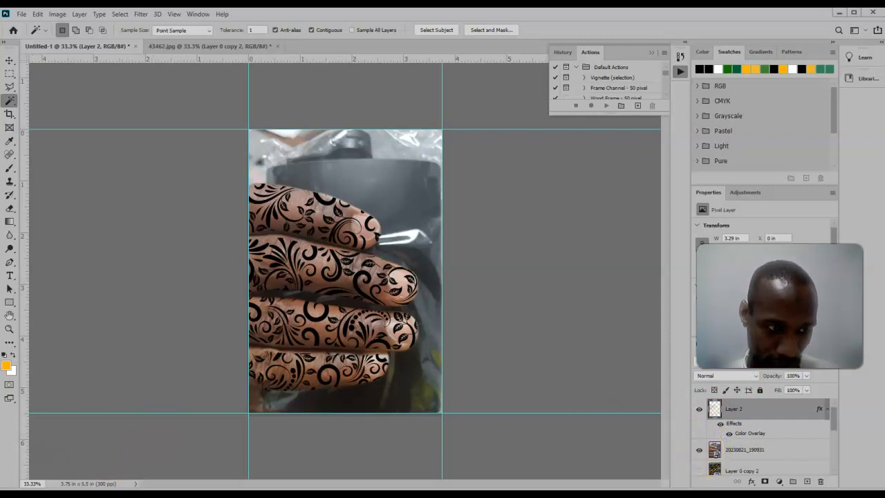
# - Apply a black Color Overlay at 100% opacity to the ornament layer on the thumb
pyautogui.click(527, 364)
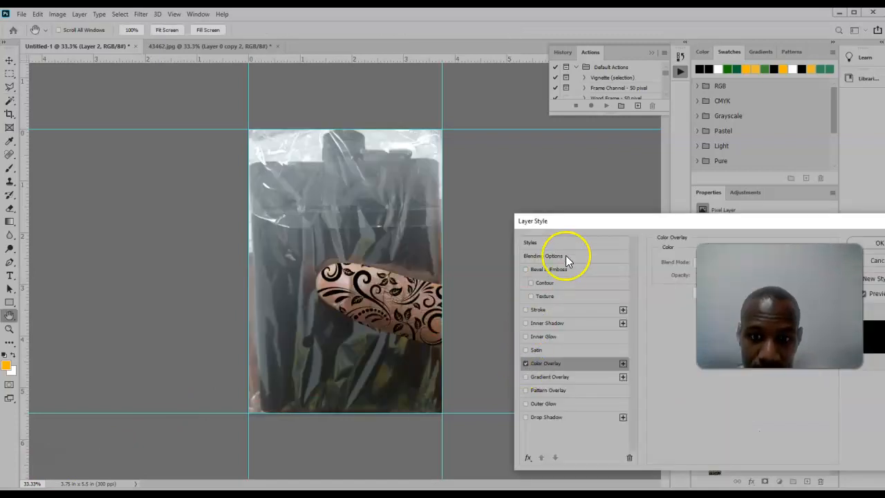
pyautogui.moveTo(588, 225); pyautogui.dragTo(385, 166)
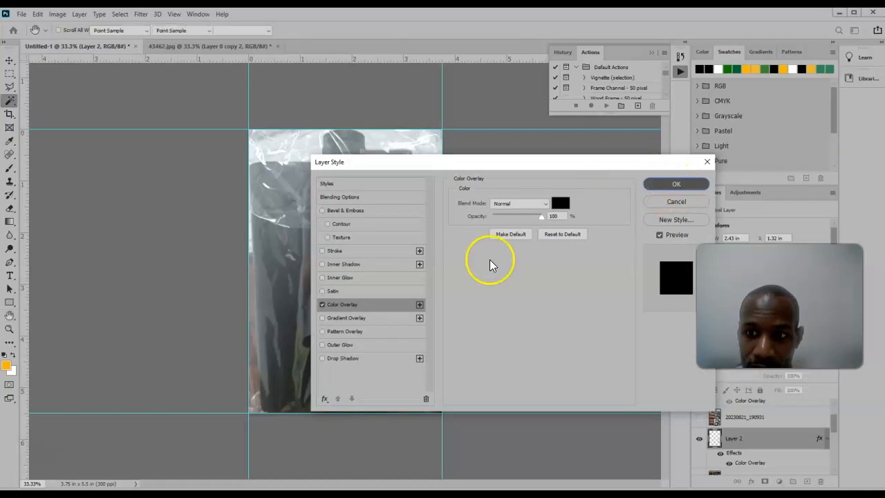
pyautogui.press('Return')
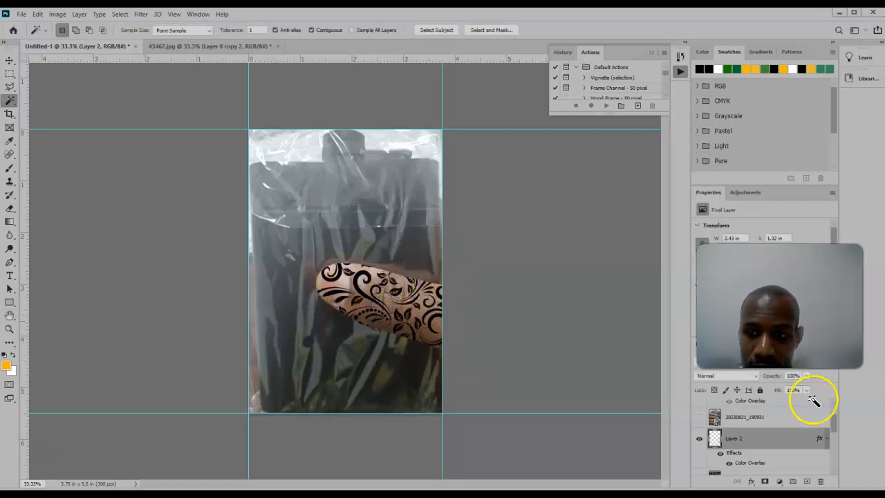
# - Show the Fingers Cut layer and hide the 20230821_190921 photo, leaving only the finger and thumb patterns on transparency
pyautogui.scroll(1, 733, 425)
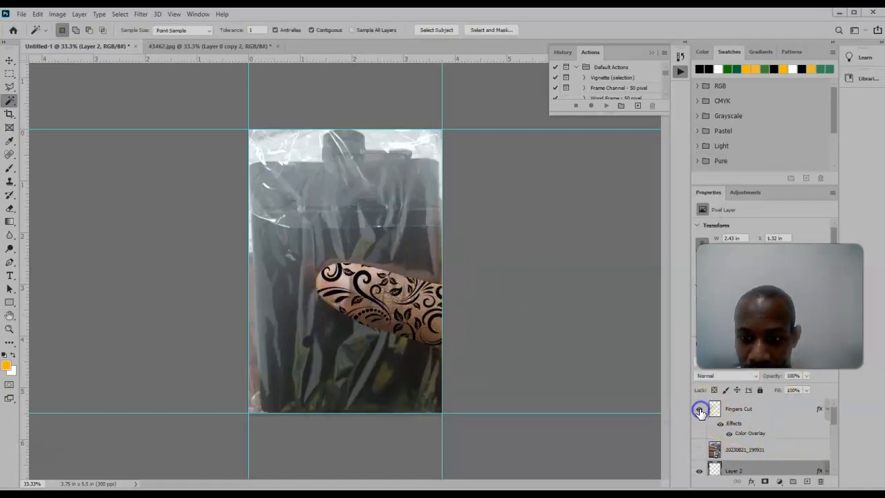
pyautogui.click(699, 410)
pyautogui.scroll(-3, 712, 429)
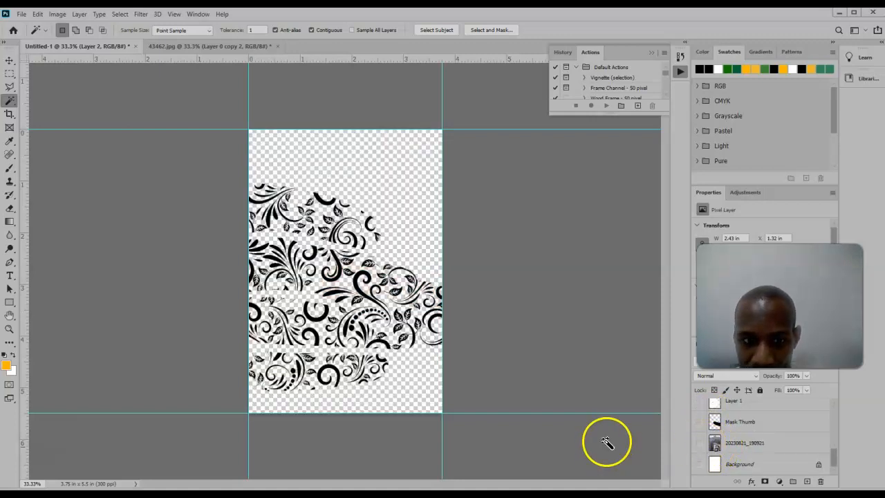
# - Save the document as a Photoshop file named flaskk design.psd
pyautogui.click(57, 14)
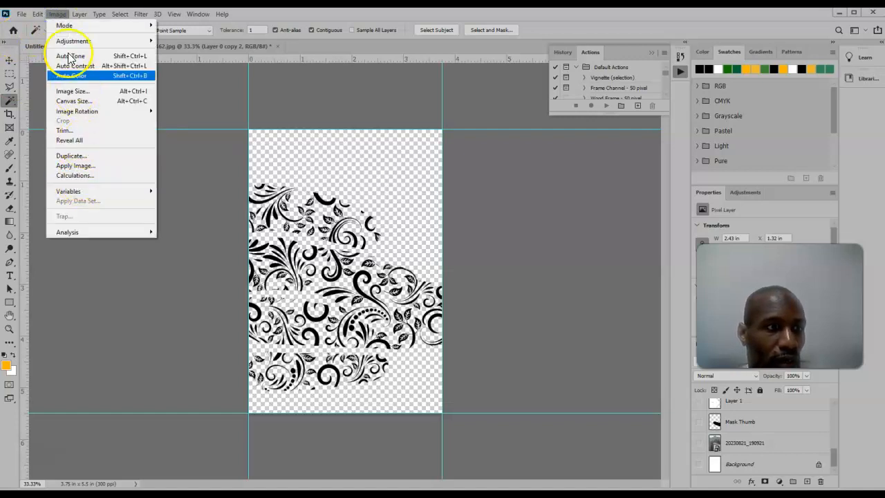
pyautogui.click(58, 13)
pyautogui.click(780, 448)
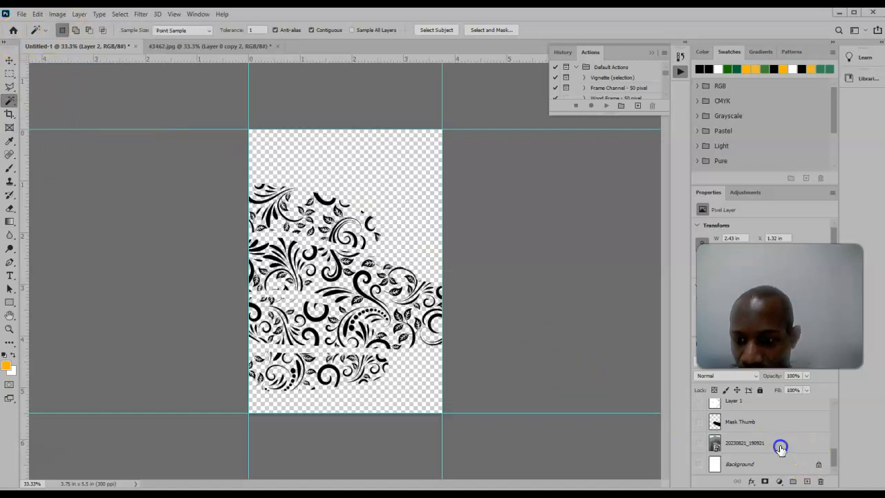
pyautogui.click(25, 20)
pyautogui.click(40, 143)
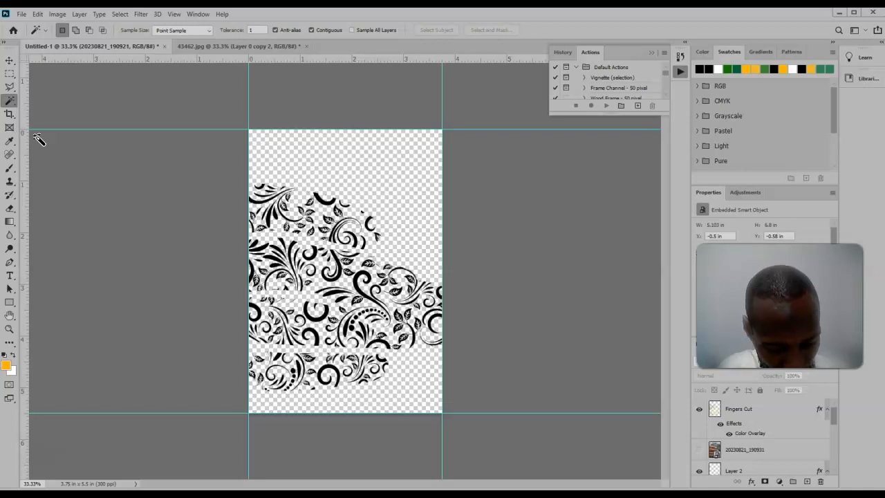
pyautogui.press('k')
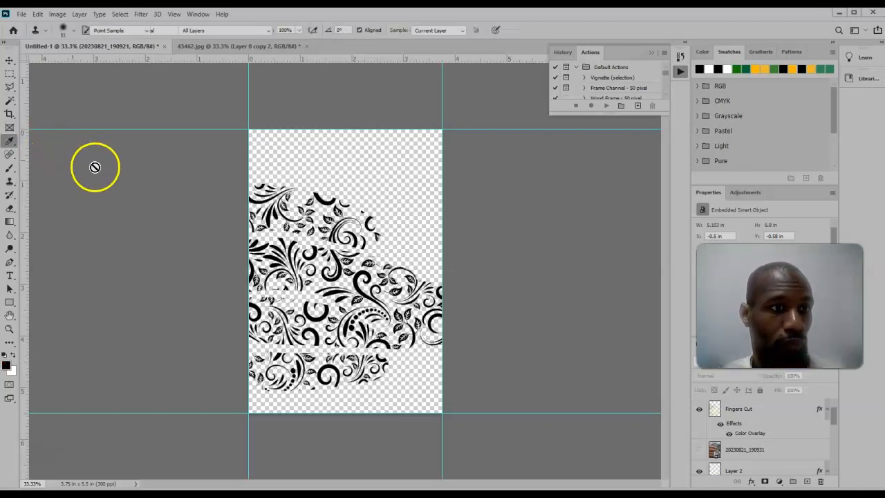
pyautogui.press('g')
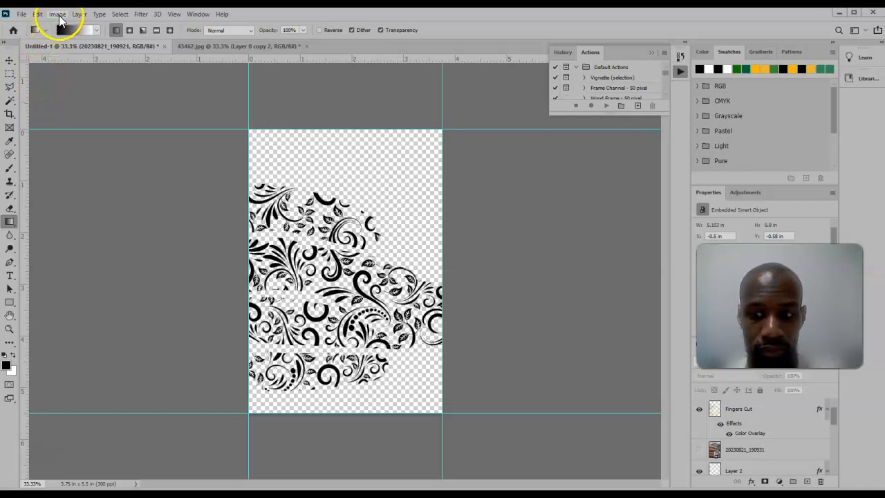
pyautogui.click(19, 13)
pyautogui.click(39, 140)
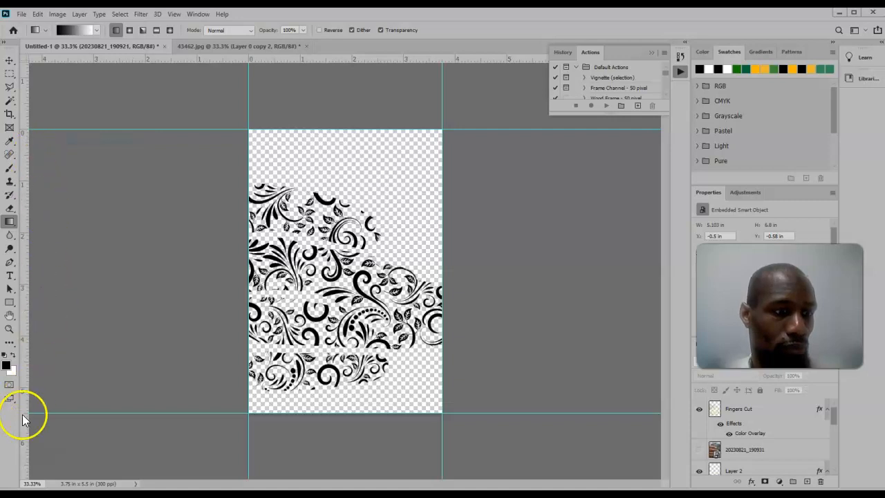
# - Start exporting the document's layers to separate files with Layers to Files
pyautogui.click(21, 14)
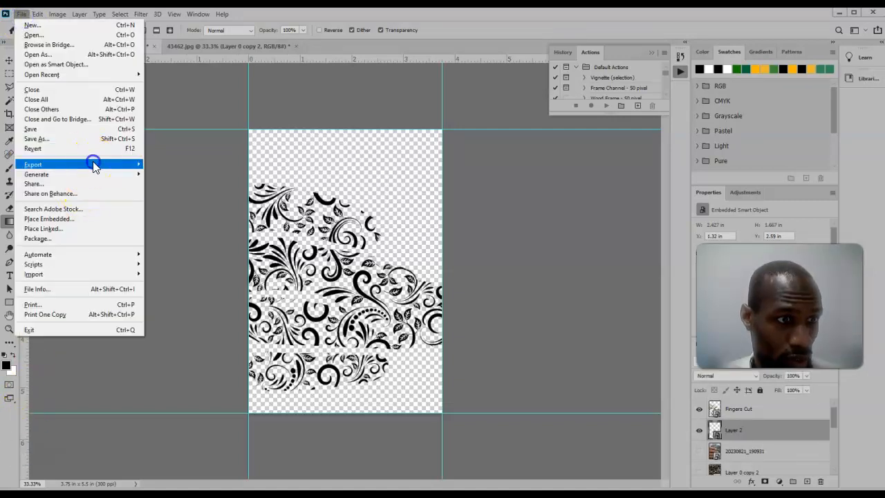
pyautogui.moveTo(90, 165)
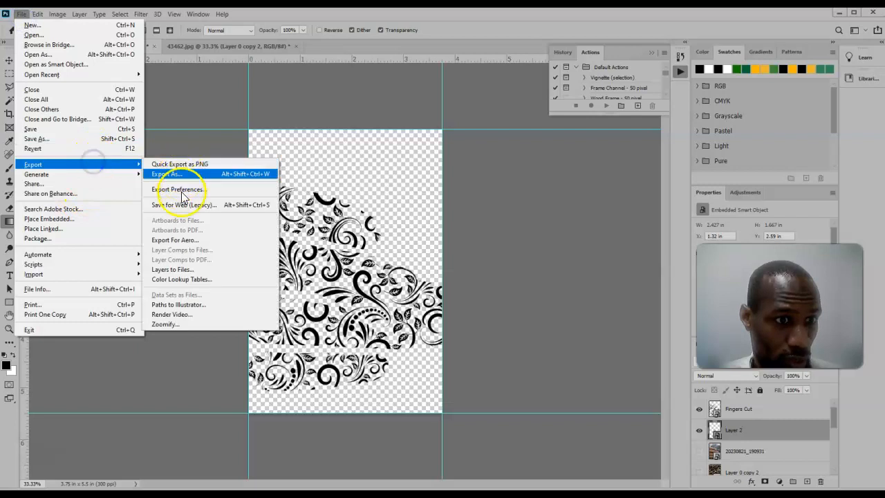
pyautogui.click(188, 269)
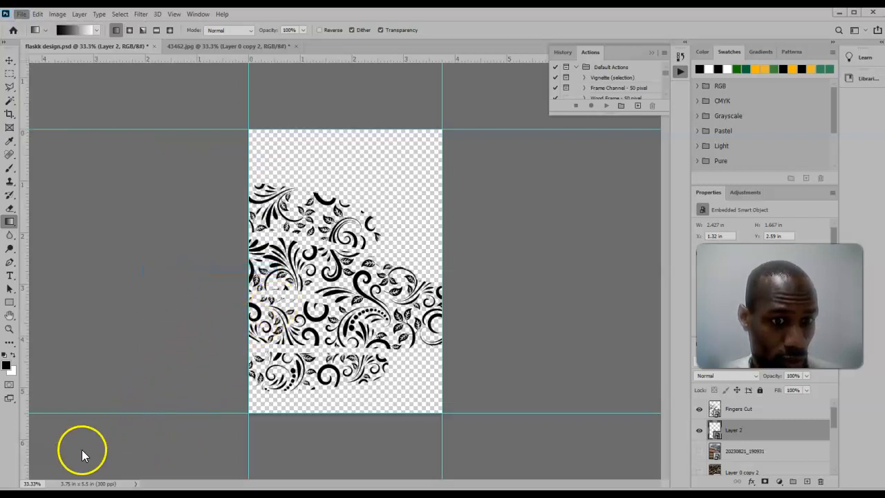